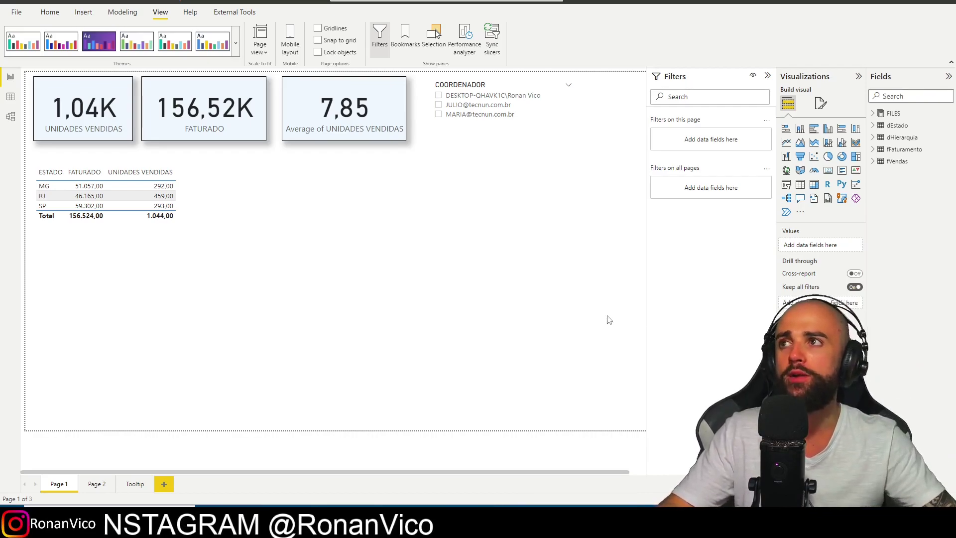
Publish the report to the Power BI service and check the page online.
left_click(547, 79)
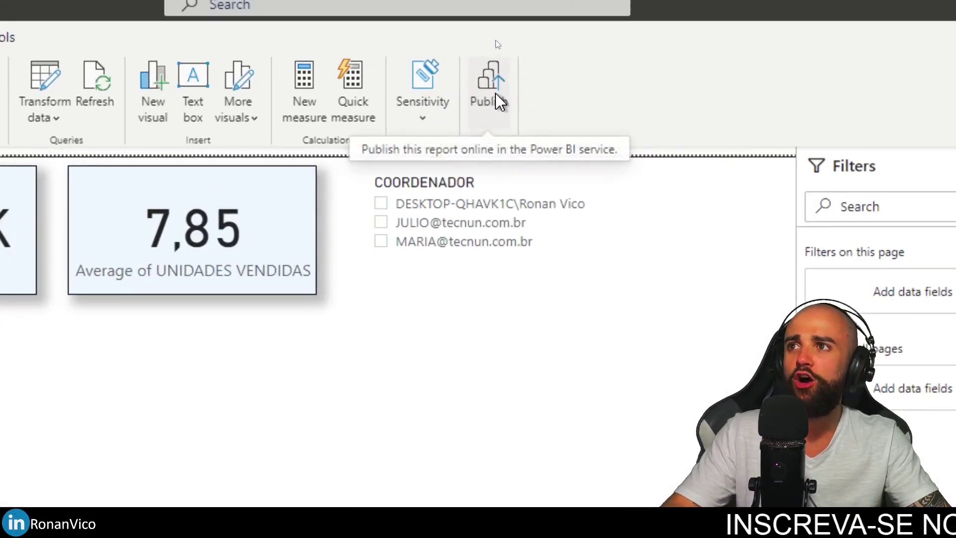
left_click(496, 44)
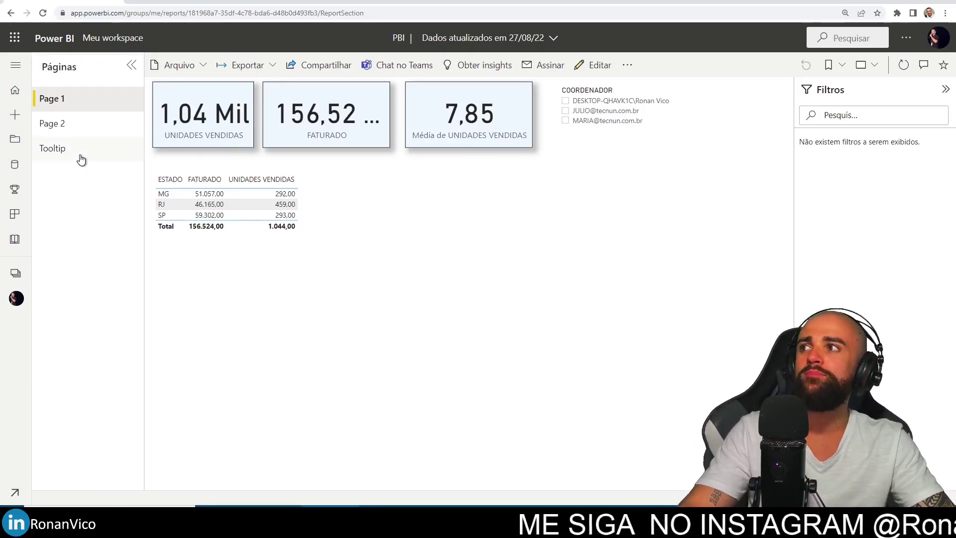
left_click_drag(362, 199, 613, 397)
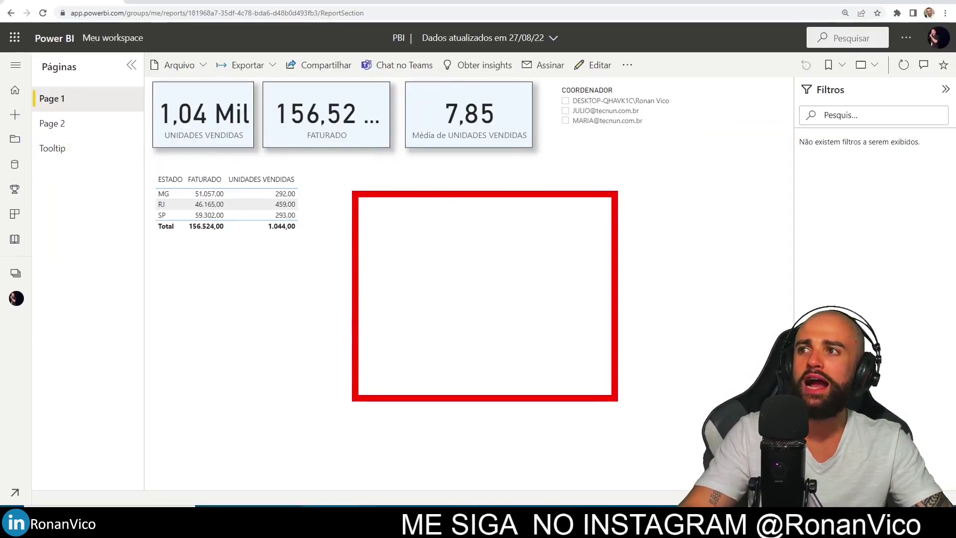
key("Escape")
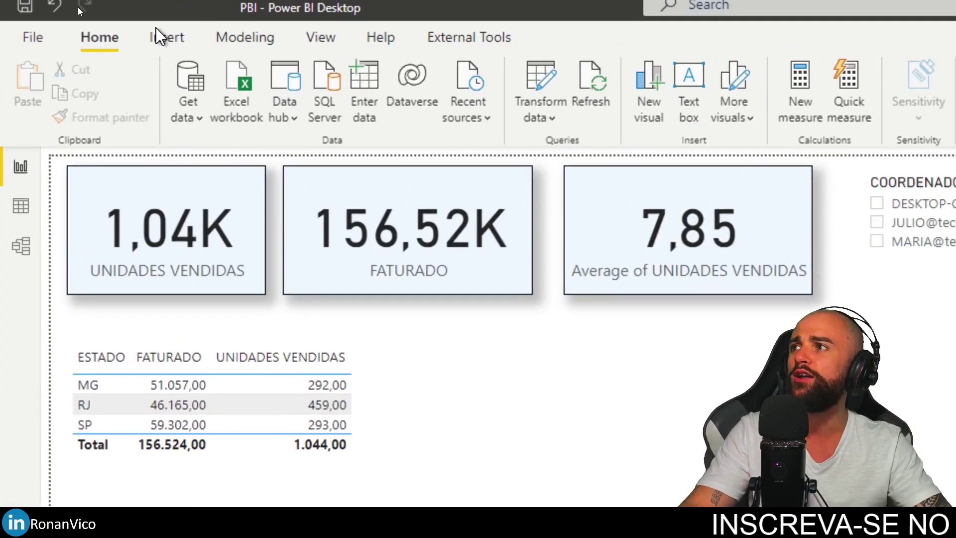
Insert a Power Apps visual, move it beside the state table and enlarge it.
left_click(83, 11)
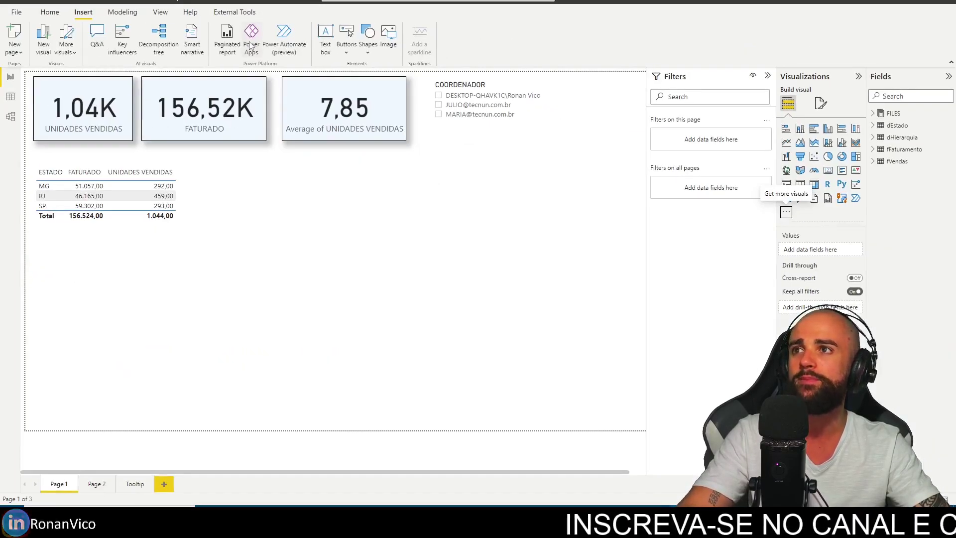
left_click(517, 102)
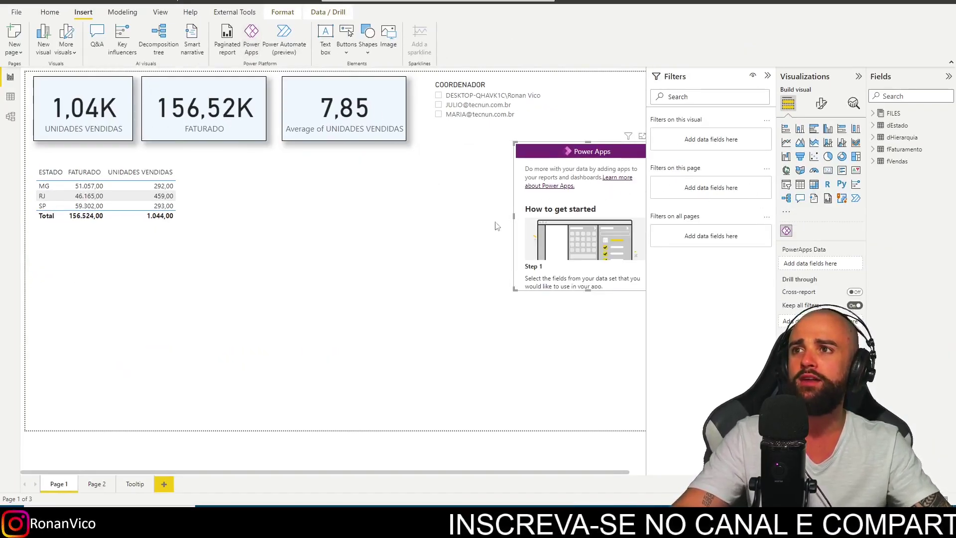
left_click_drag(542, 144, 217, 182)
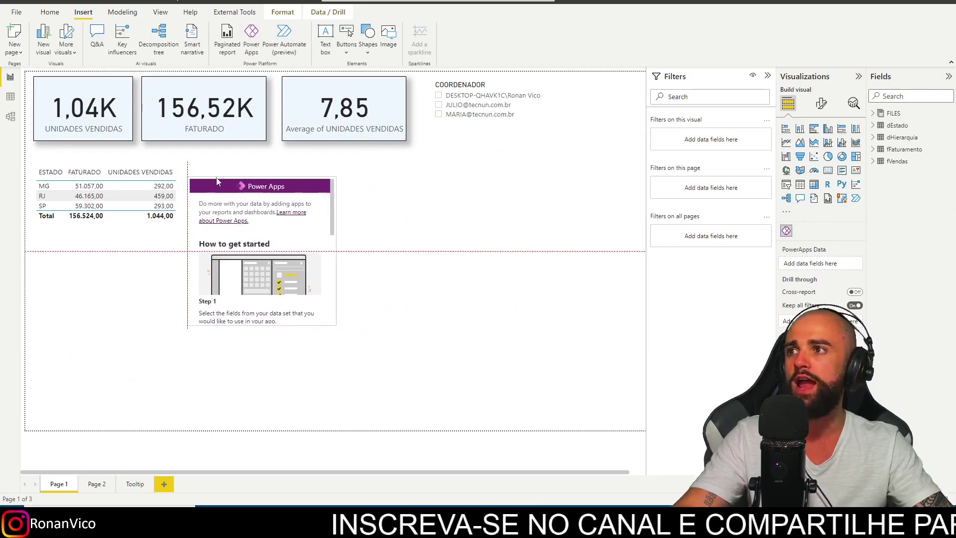
left_click_drag(336, 325, 376, 383)
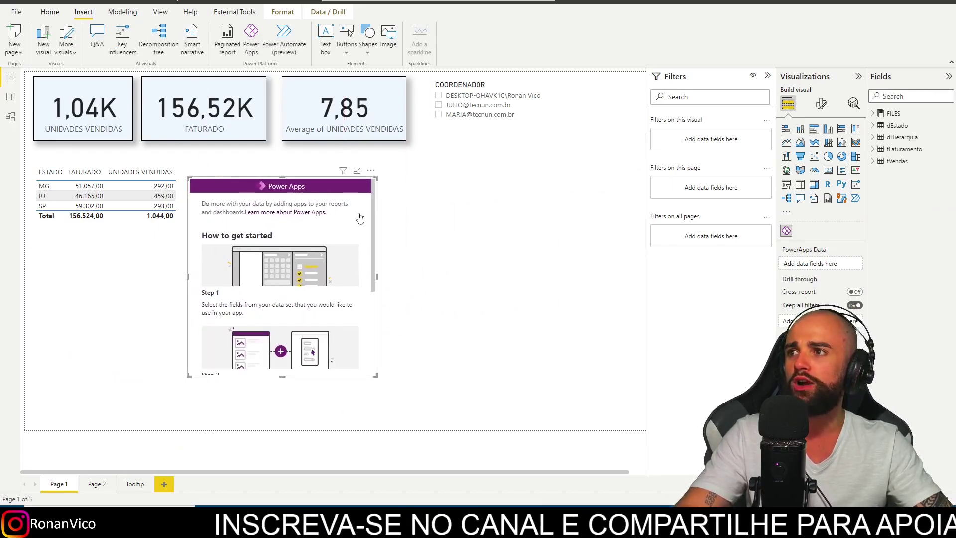
View the Power Apps visual in focus mode, then go back to the report page.
left_click(371, 170)
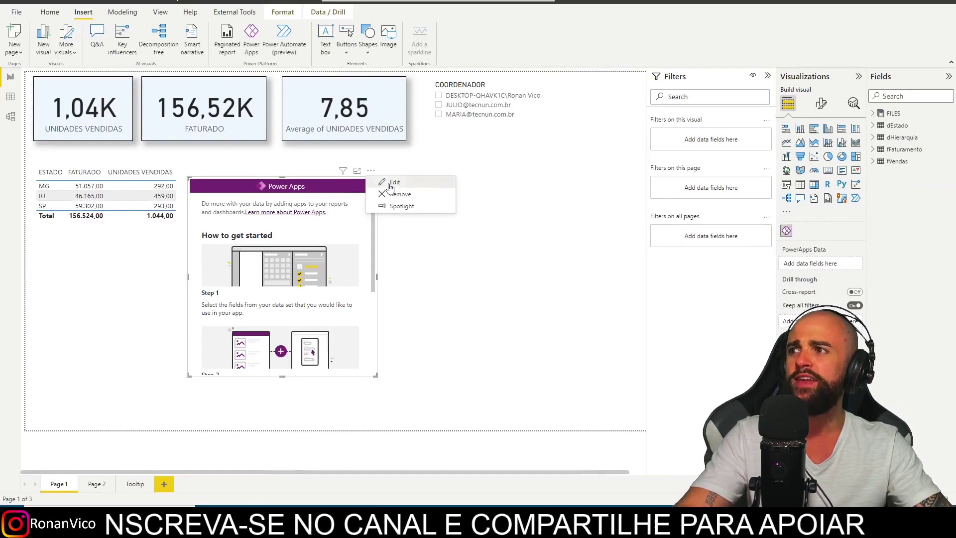
left_click(393, 182)
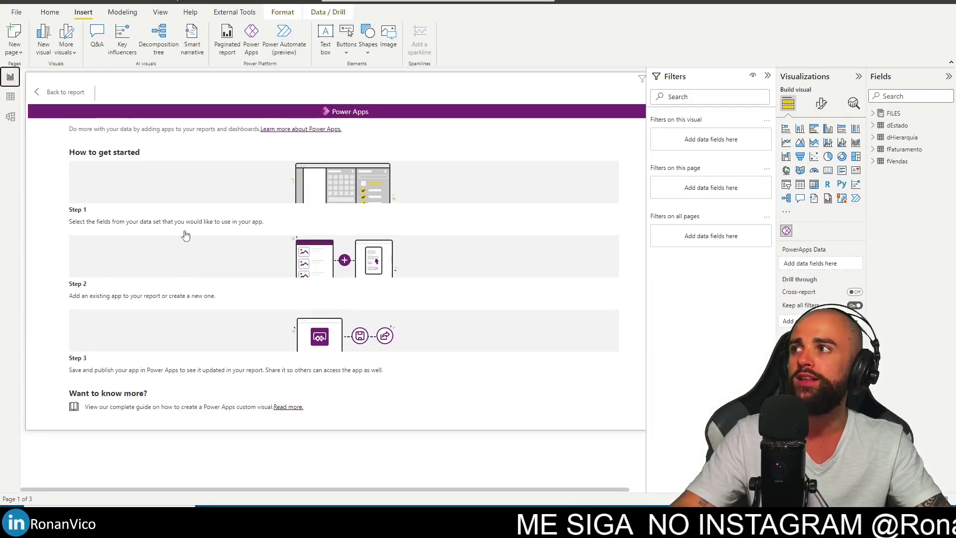
left_click(48, 92)
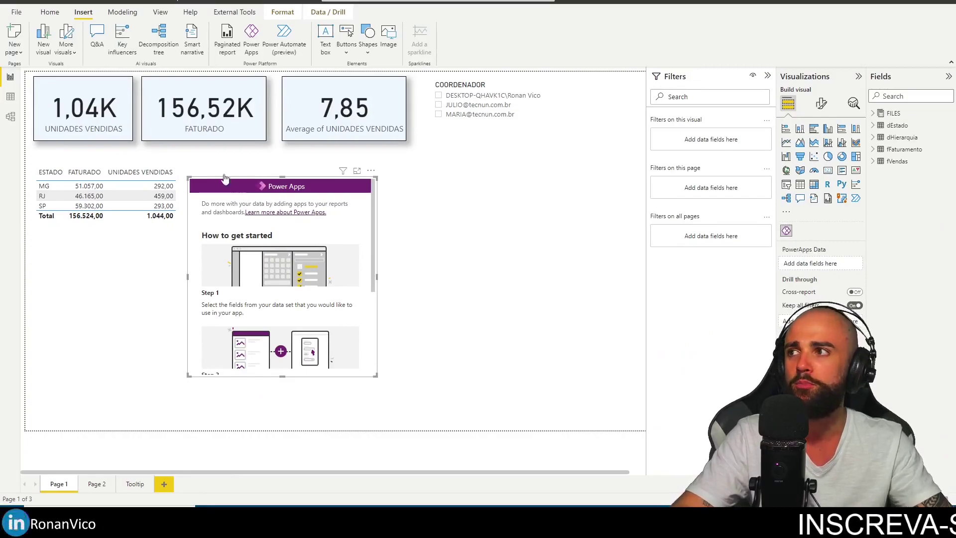
left_click(123, 171)
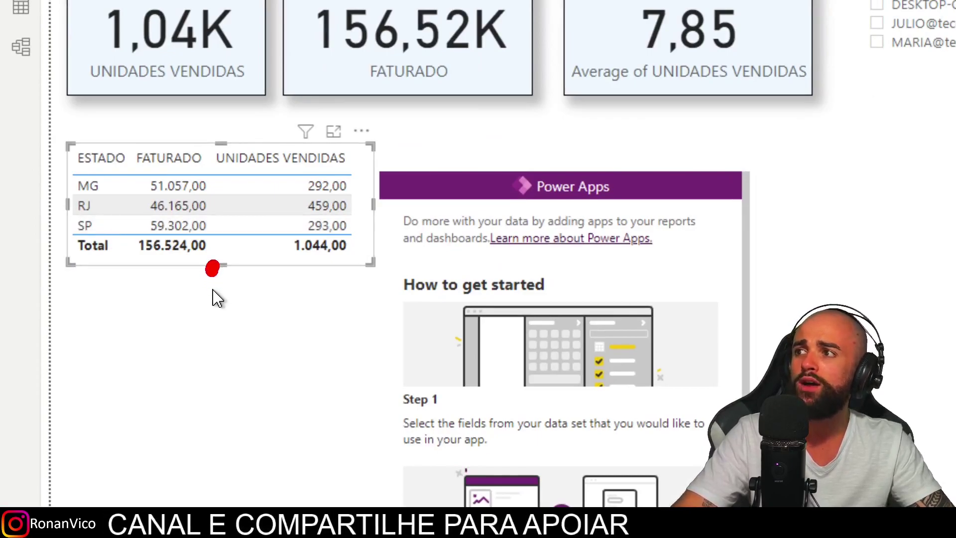
mouse_move(212, 267)
left_mouse_down()
mouse_move(369, 393)
mouse_move(354, 412)
left_mouse_up()
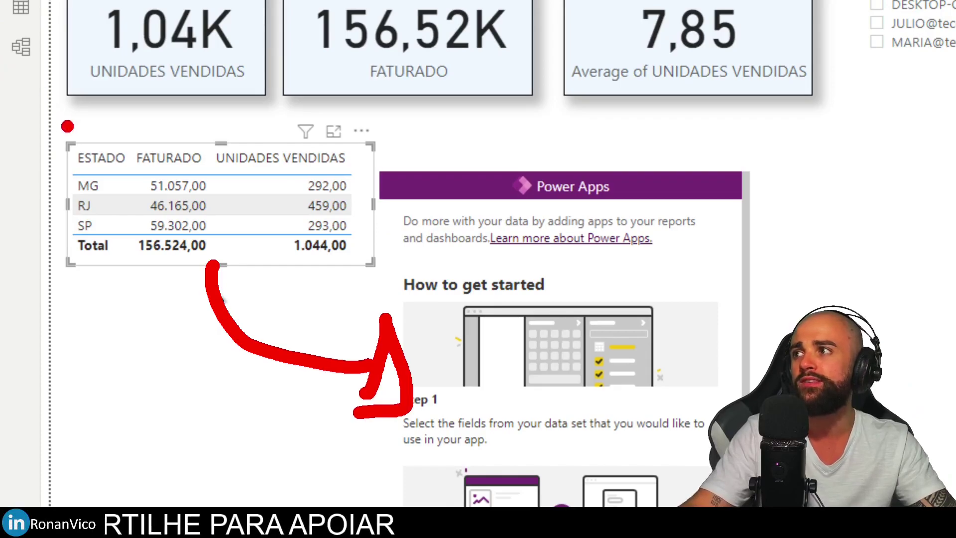
left_click_drag(99, 170, 377, 268)
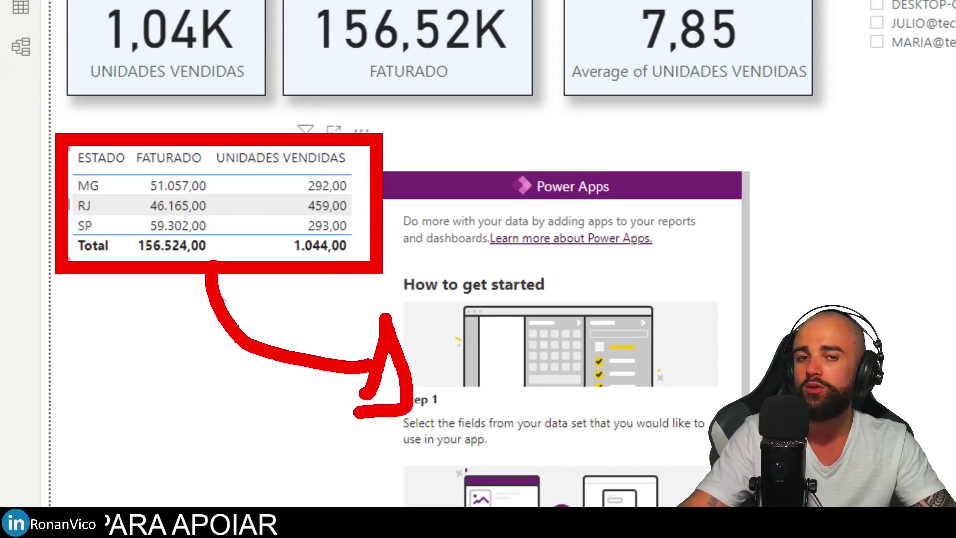
key("Escape")
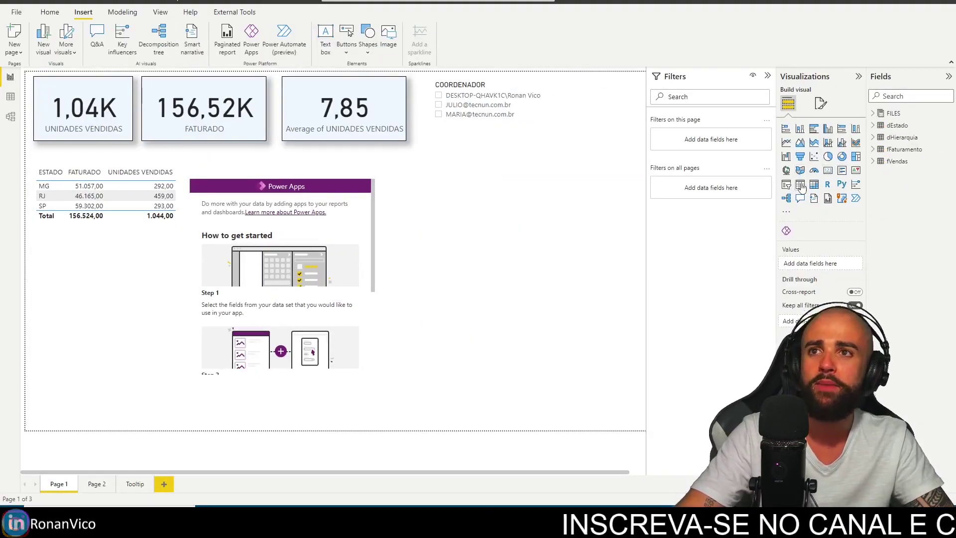
left_click(800, 184)
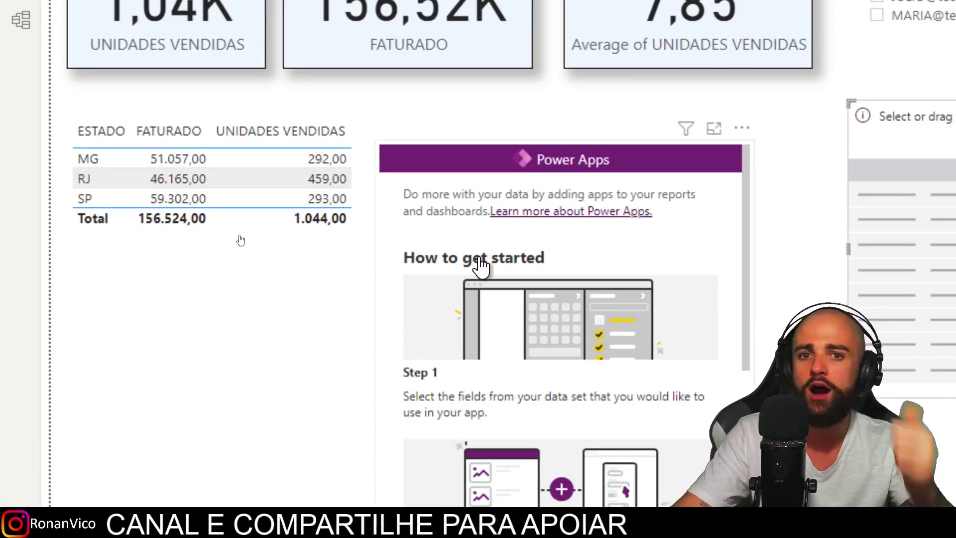
key("Delete")
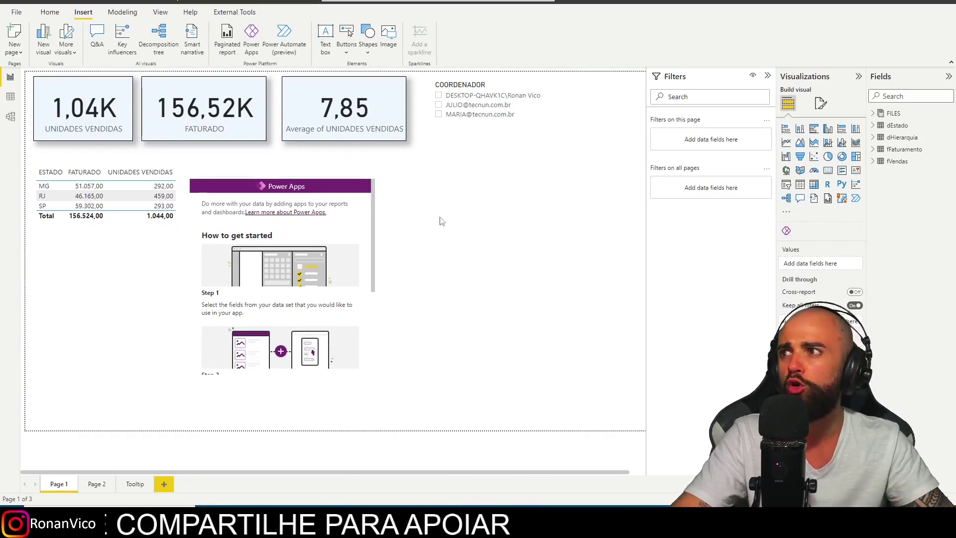
left_click(158, 204)
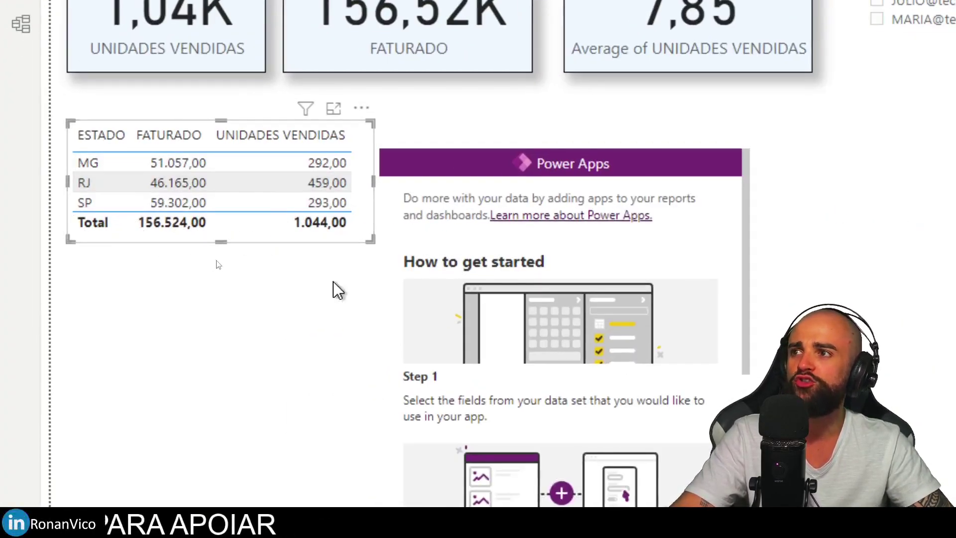
left_click(622, 362)
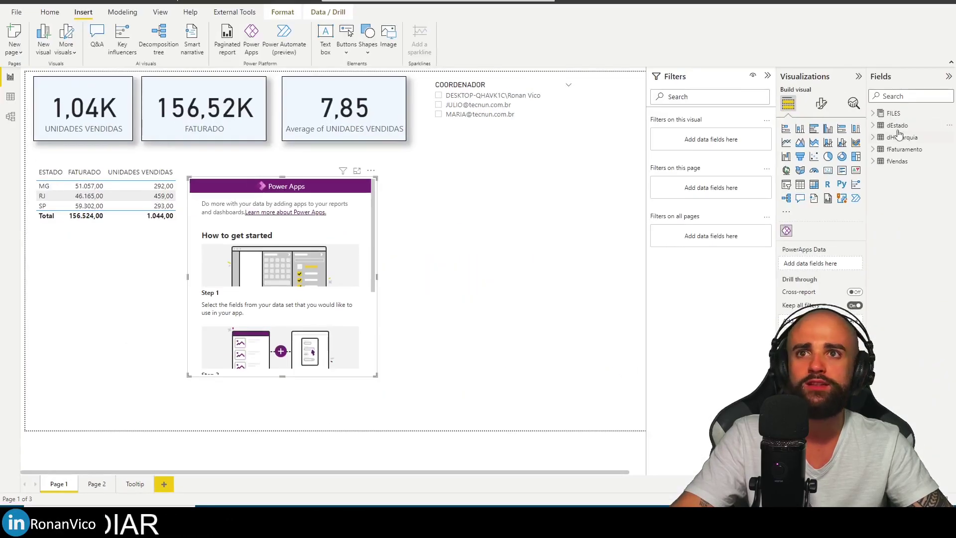
Add ESTADO (dEstado), FATURADO (fFaturamento) and UNIDADES VENDIDAS (fVendas) to the Power Apps visual's data.
left_click(879, 127)
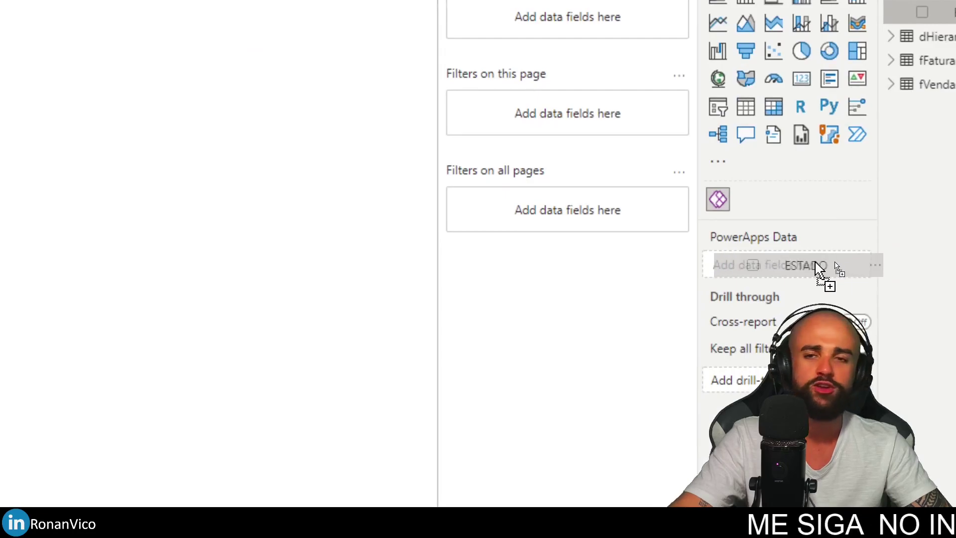
left_click_drag(818, 270, 819, 270)
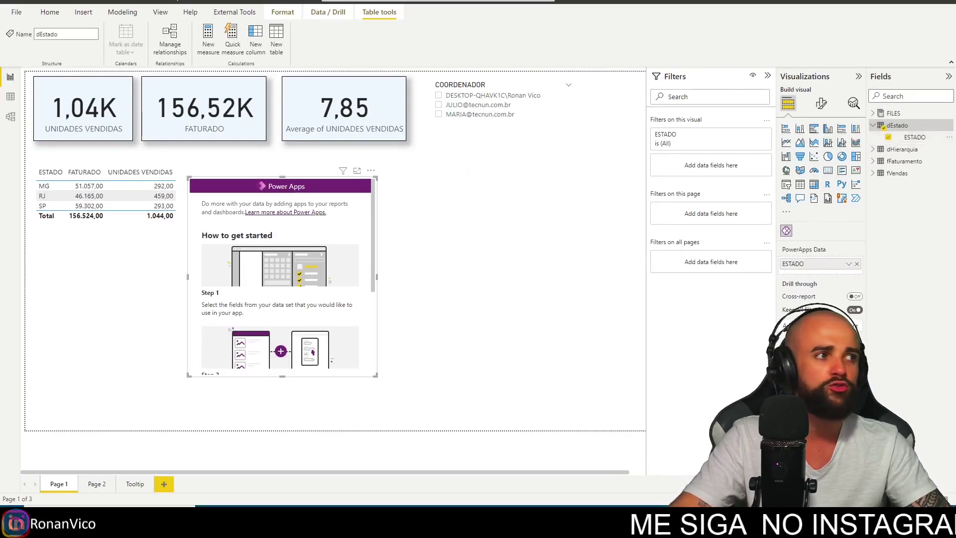
left_click(873, 125)
left_click(903, 149)
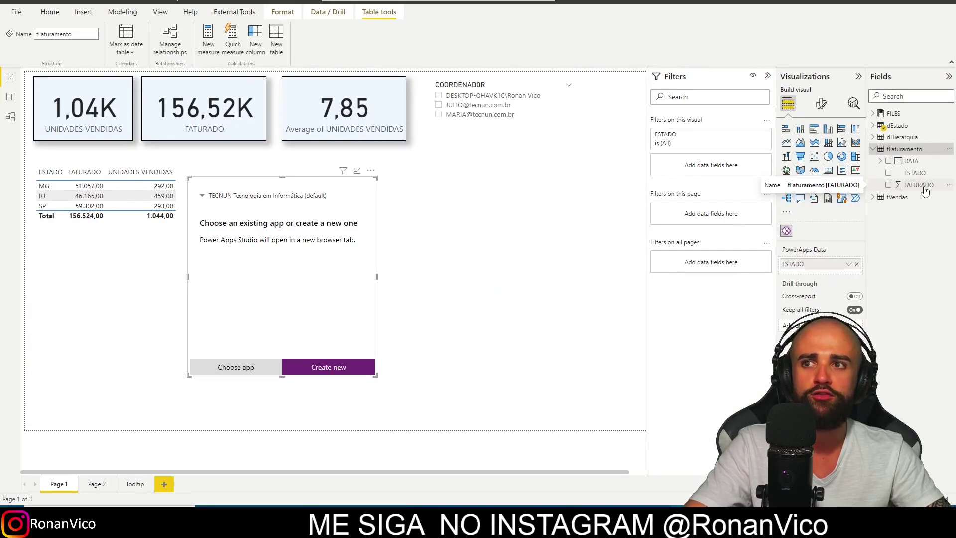
left_click_drag(918, 185, 819, 273)
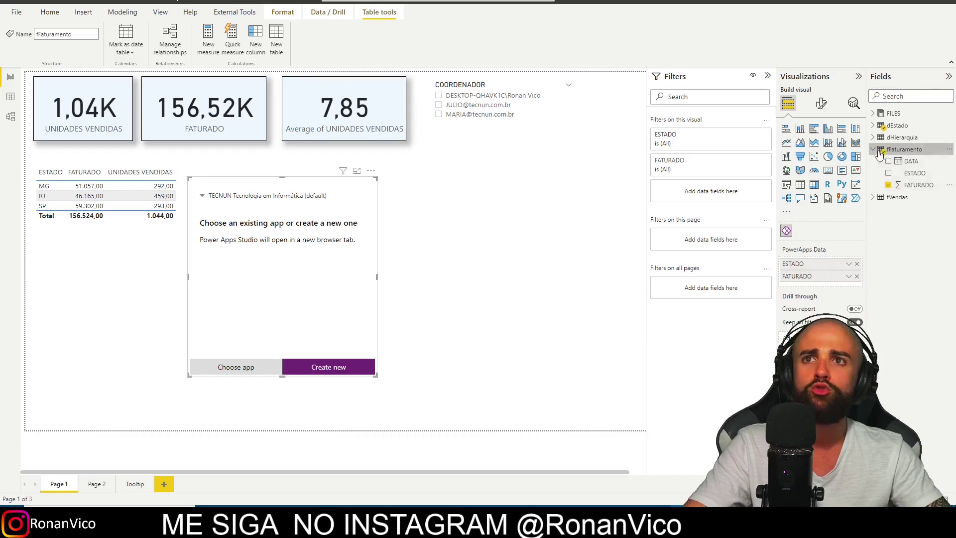
left_click(872, 148)
left_click(872, 160)
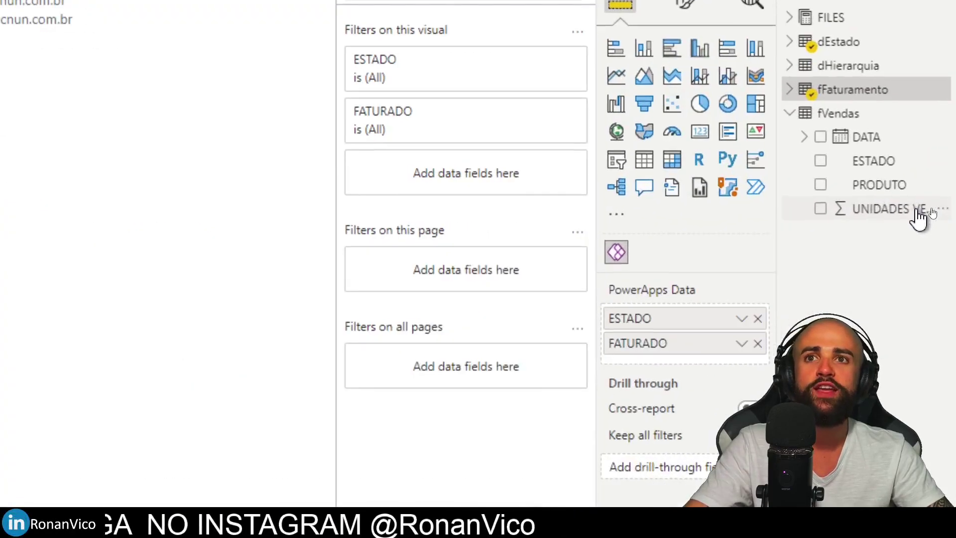
left_click_drag(925, 208, 848, 281)
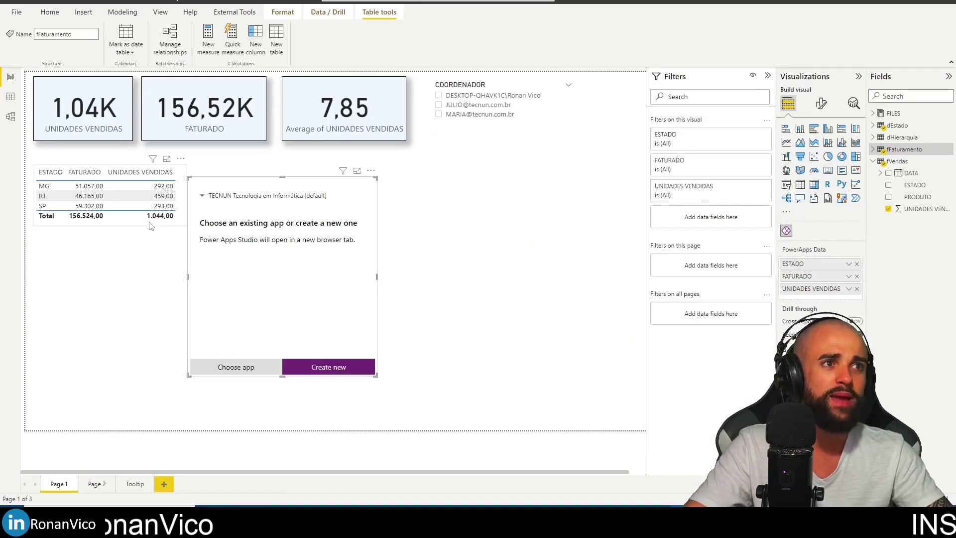
left_click(150, 224)
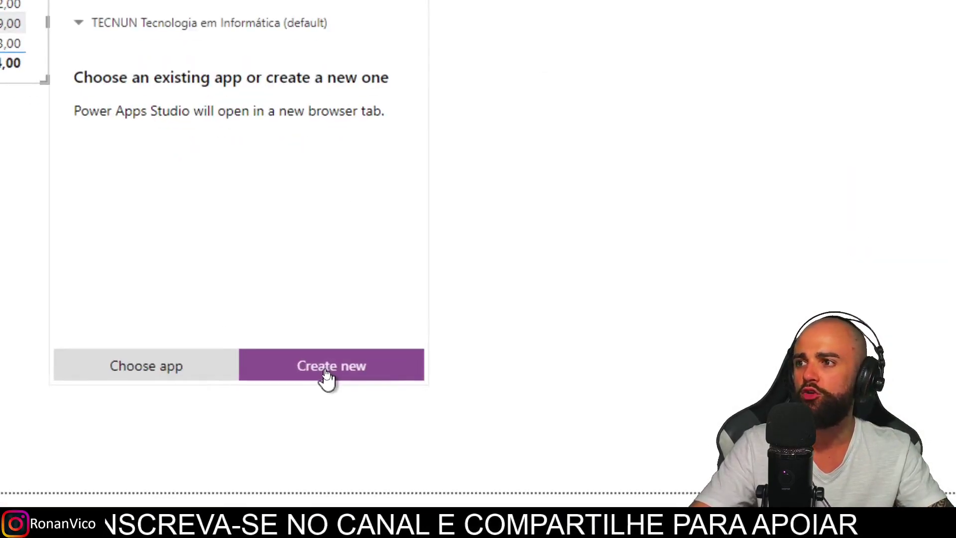
Create a new app from the Power Apps visual and open it in Power Apps Studio.
left_click(325, 370)
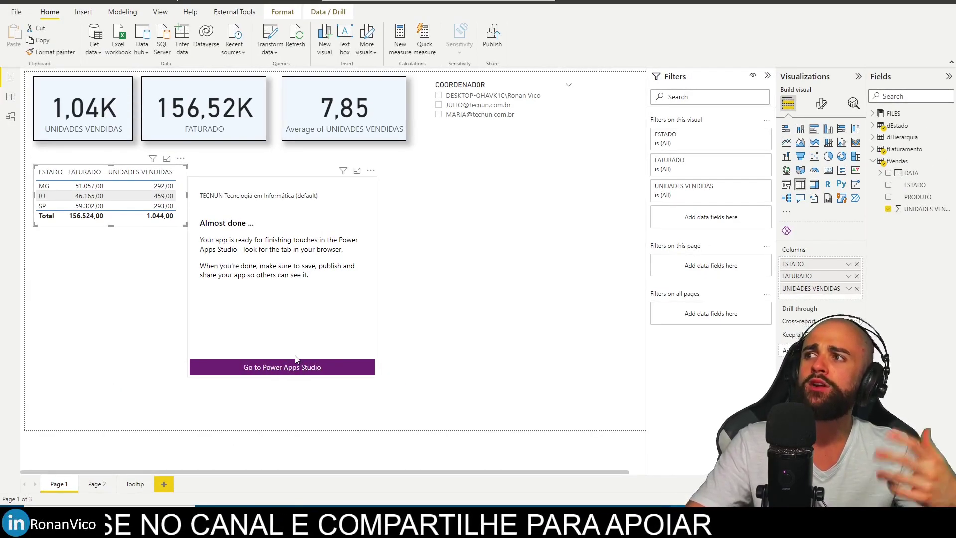
left_click(296, 360)
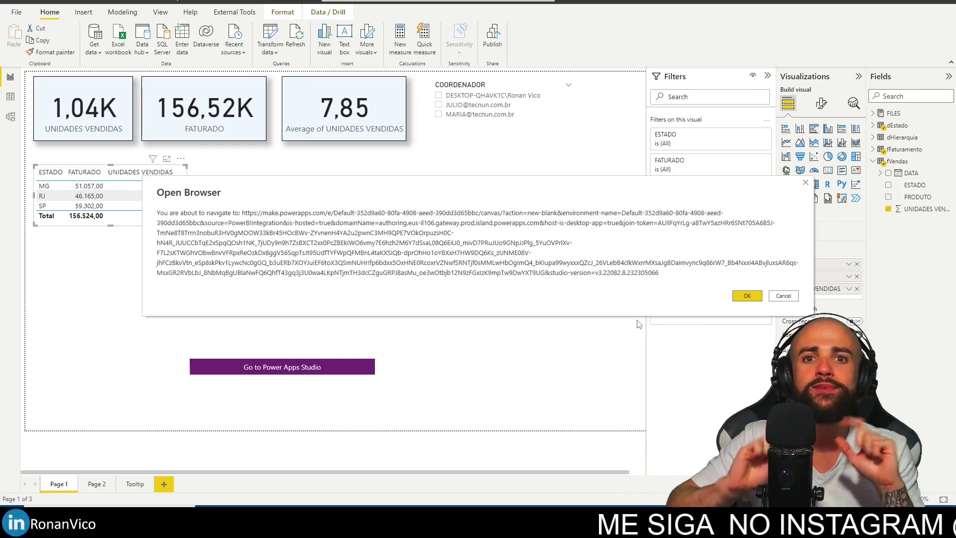
key("Return")
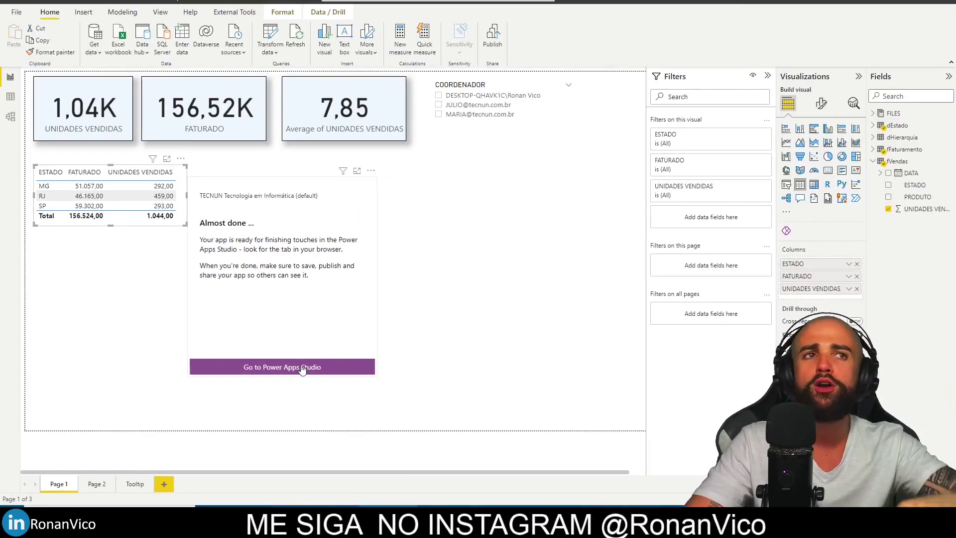
left_click(302, 368)
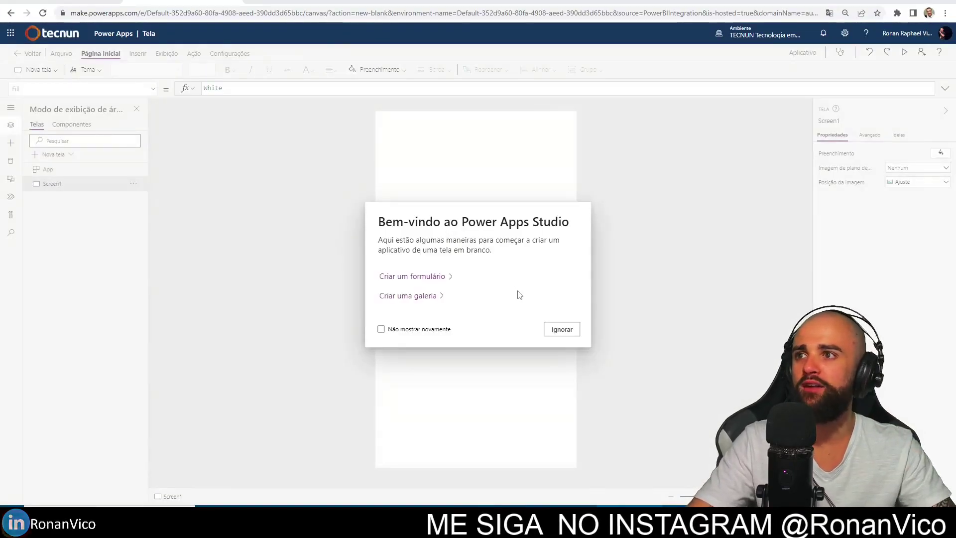
Dismiss the welcome dialog with Ignorar and inspect PowerBIIntegration in the tree view.
left_click(563, 333)
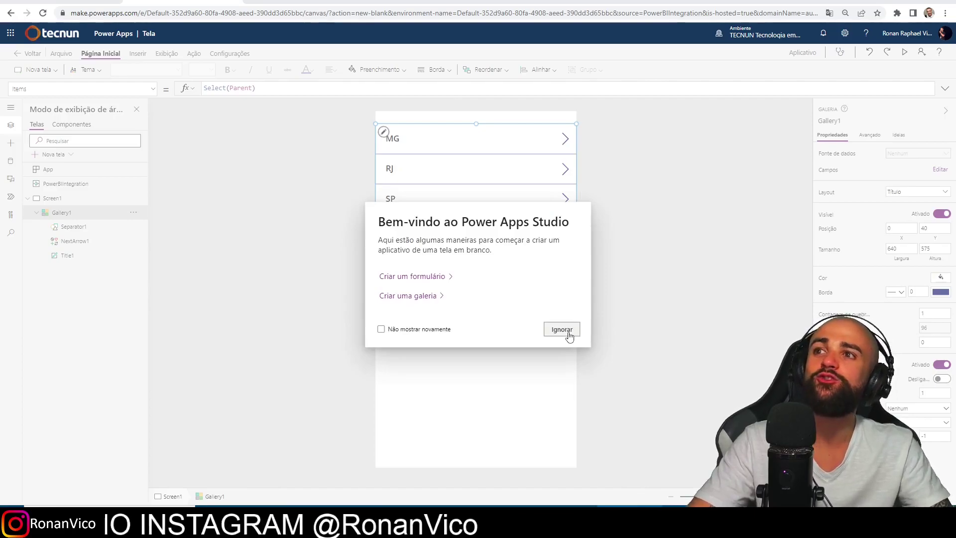
left_click(568, 332)
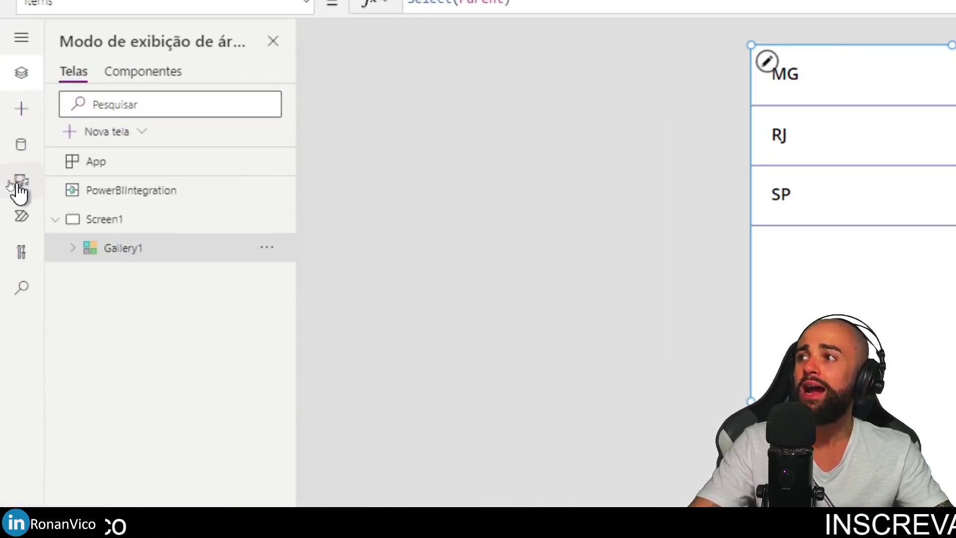
left_click(110, 196)
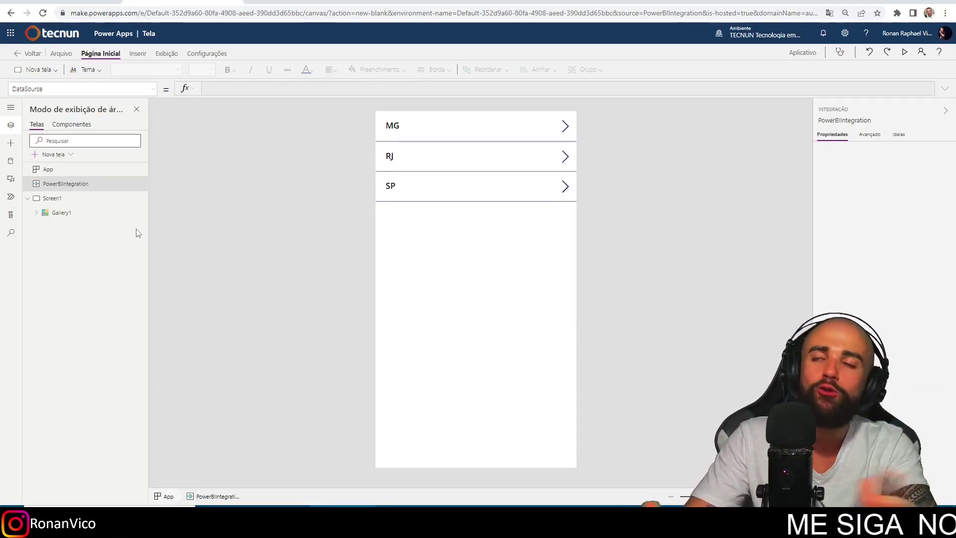
left_click(459, 213)
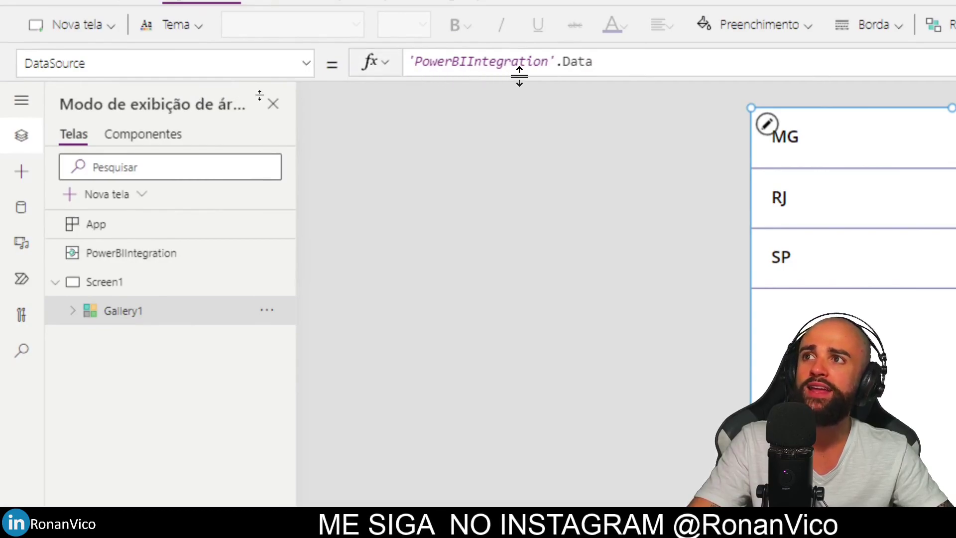
left_click(586, 61)
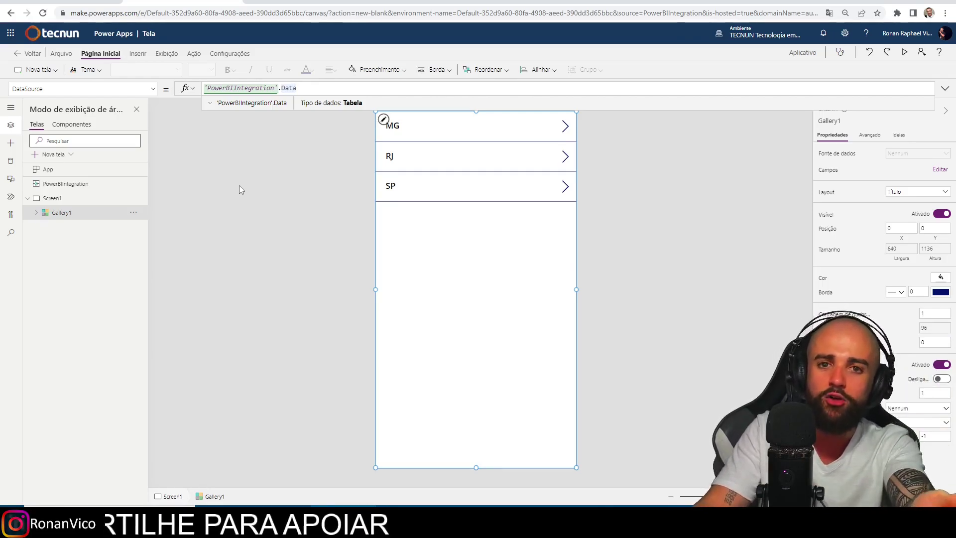
left_click(239, 188)
Save the app to the cloud as 'APP PBI YOUTUBE'.
left_click(56, 54)
type("APP PBI YOUTUBE")
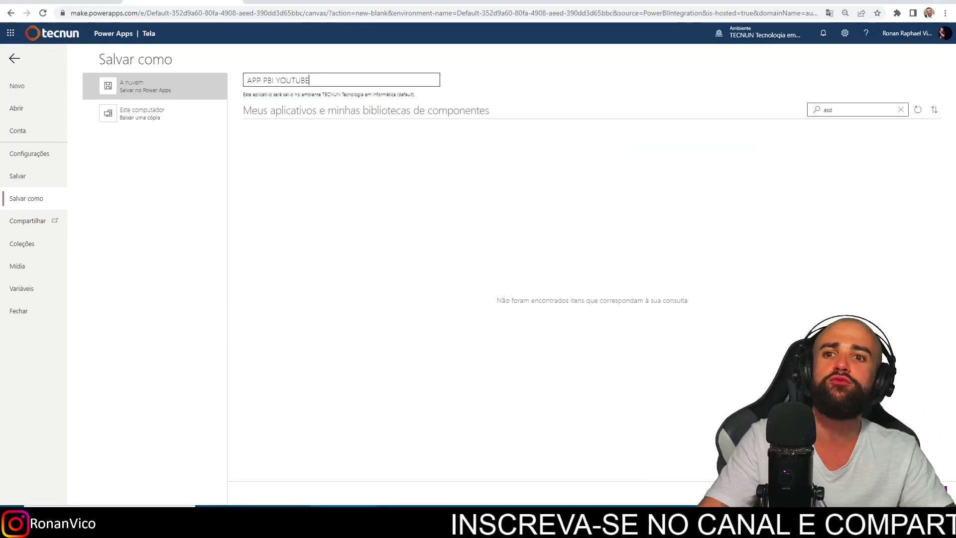
key("Return")
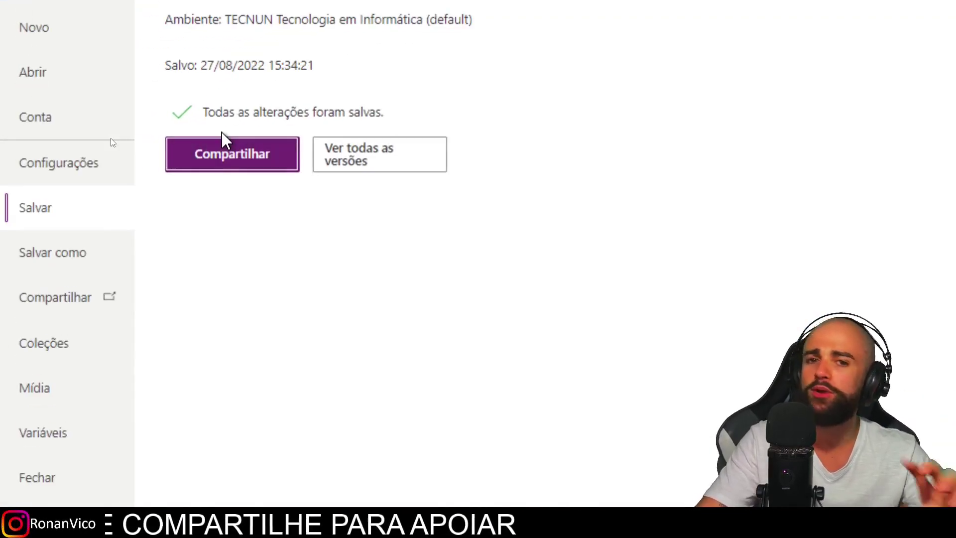
Move the gallery lower and add a label reading 'NOSSO APP MANEIRO' above it.
left_click(29, 131)
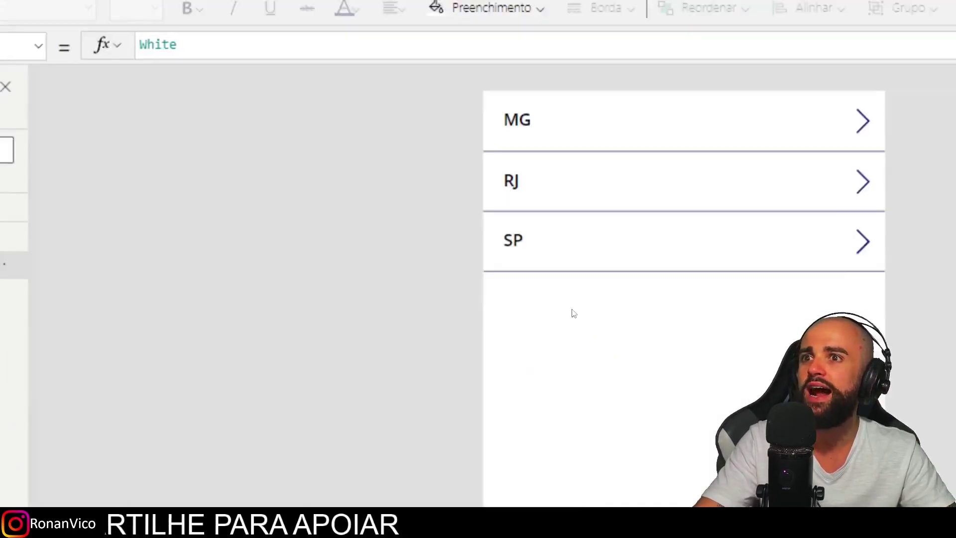
left_click(573, 313)
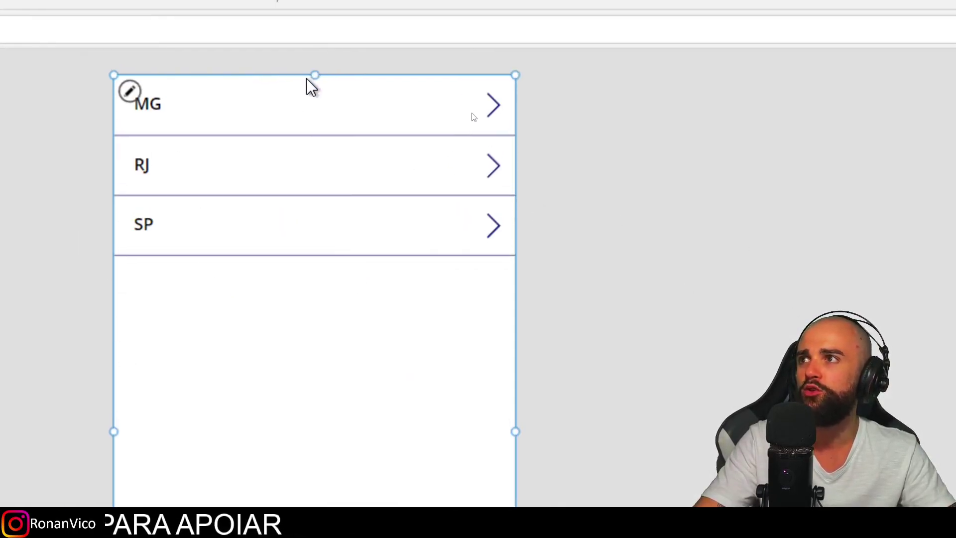
left_click_drag(328, 137, 335, 214)
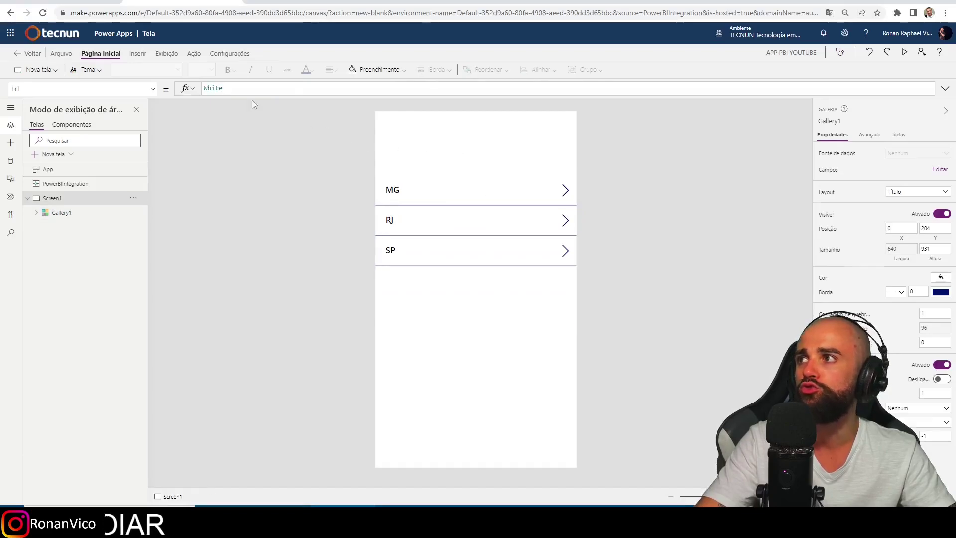
left_click(138, 54)
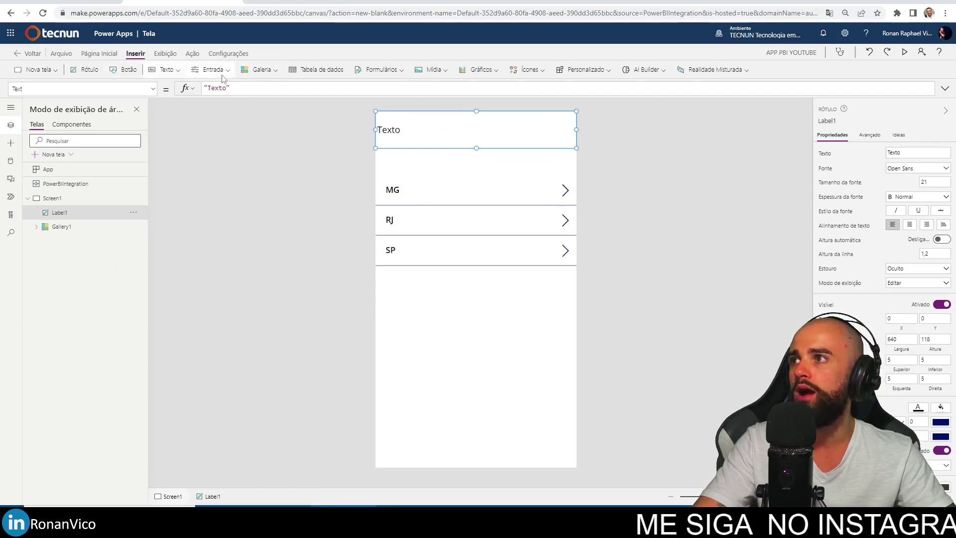
double_click(463, 130)
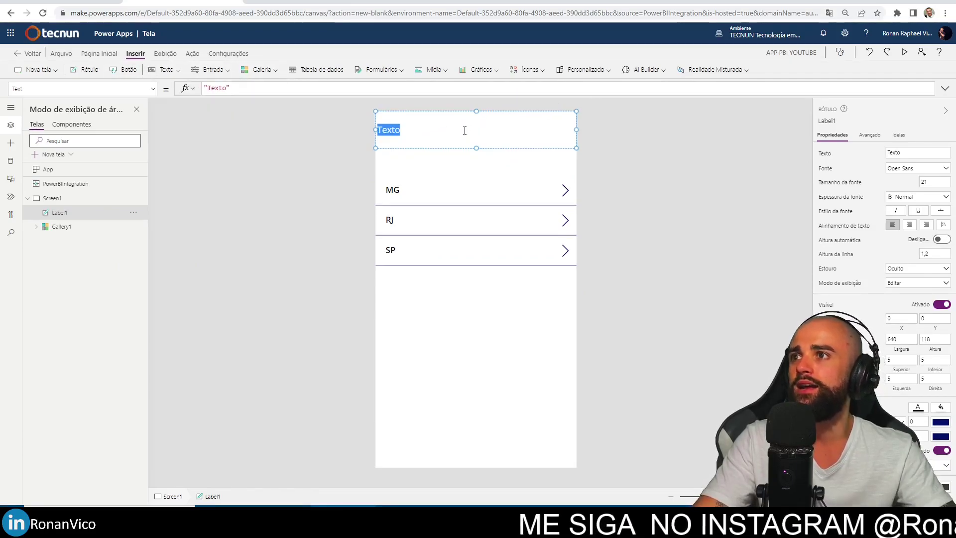
type("NOSSO APP MANEIRO")
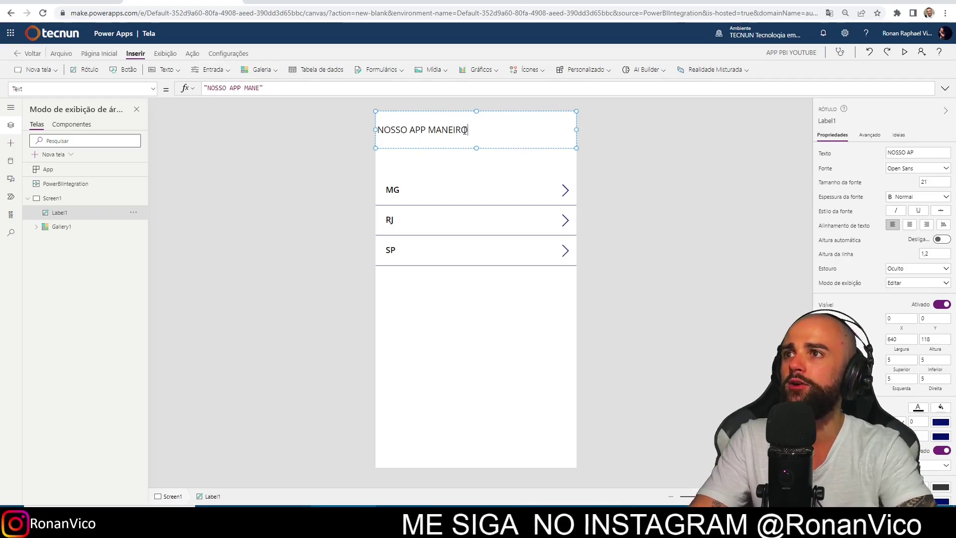
left_click(345, 183)
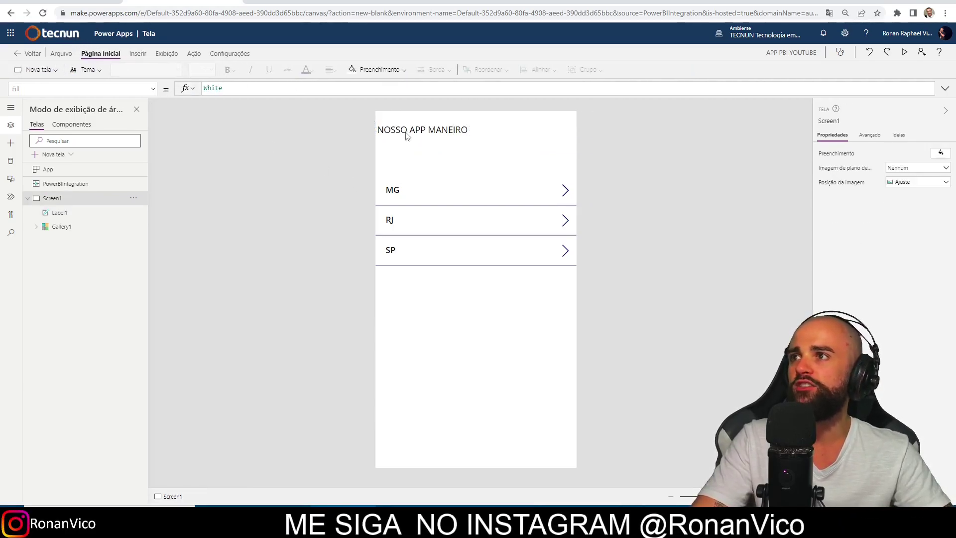
Make the title label centred and bold.
left_click(405, 133)
left_click(331, 69)
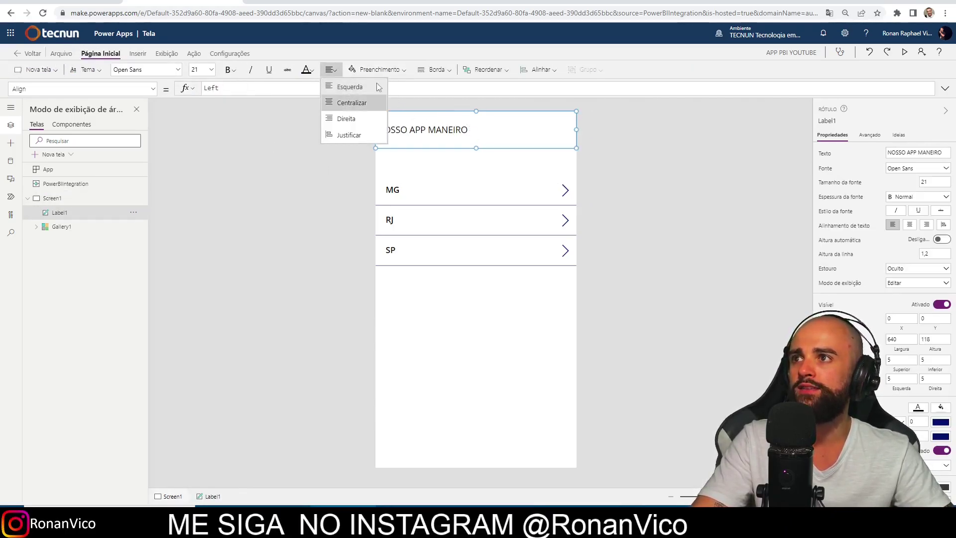
left_click(352, 102)
left_click(230, 70)
left_click(248, 89)
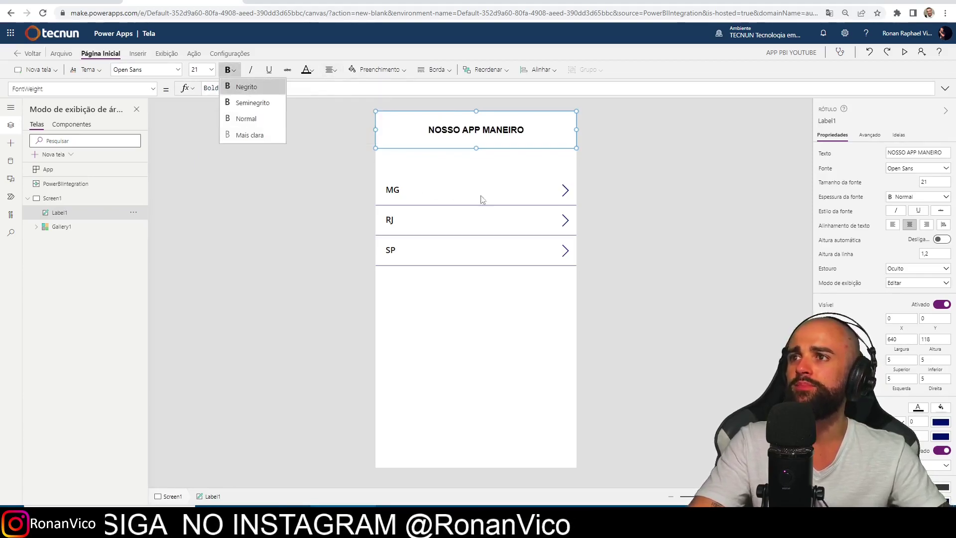
left_click(707, 241)
Give the title label a red border with increased thickness.
left_click(503, 129)
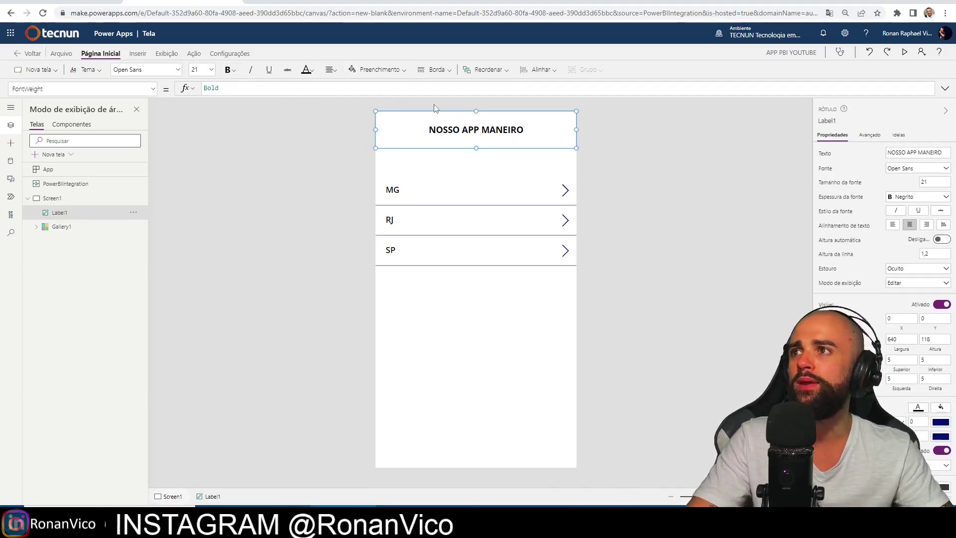
left_click(433, 69)
left_click(451, 86)
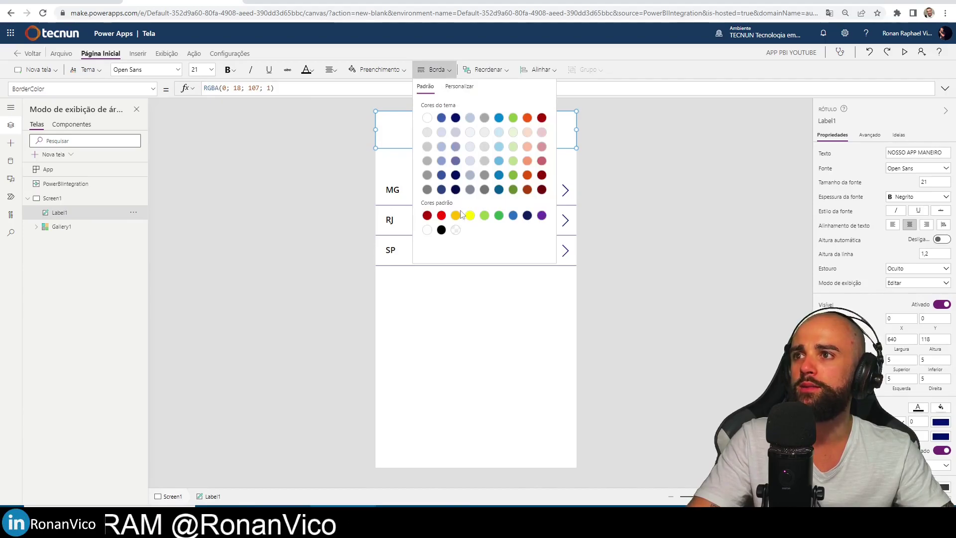
left_click(441, 215)
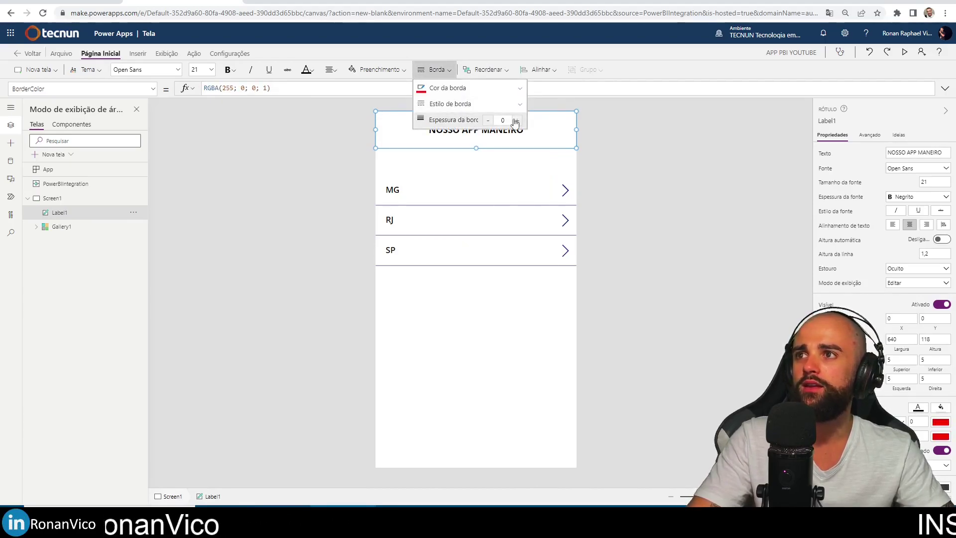
left_click(492, 164)
left_click(512, 128)
left_click(366, 99)
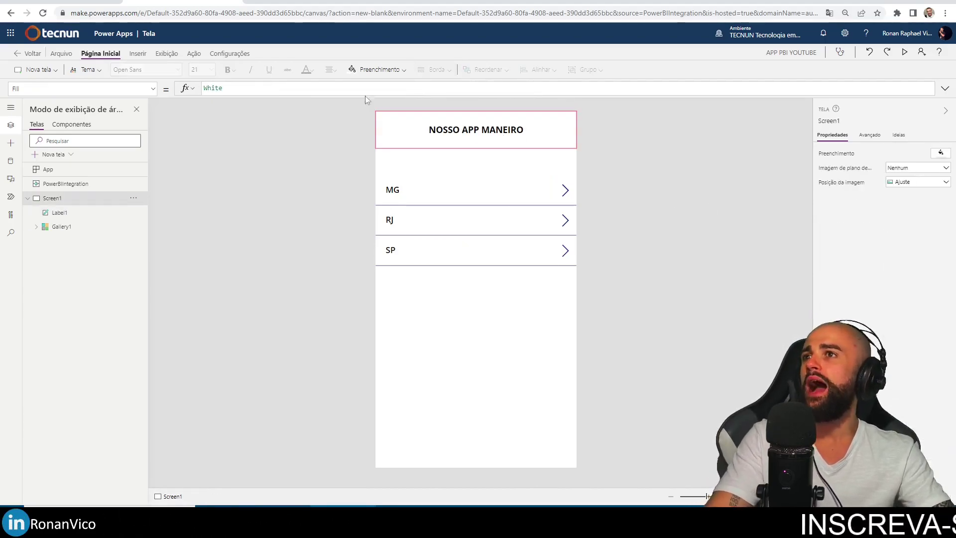
left_click(58, 55)
Save APP PBI YOUTUBE and publish this version of the app.
left_click(101, 175)
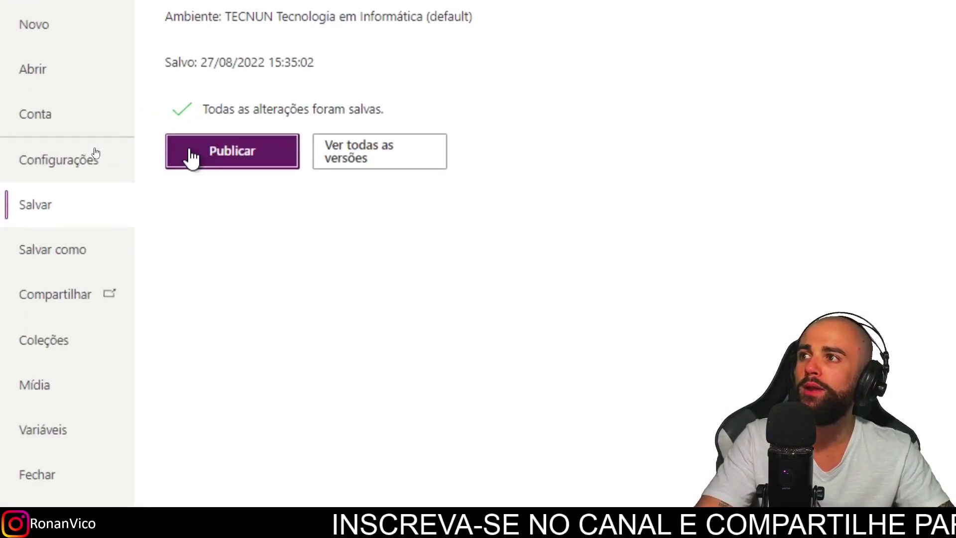
left_click(96, 152)
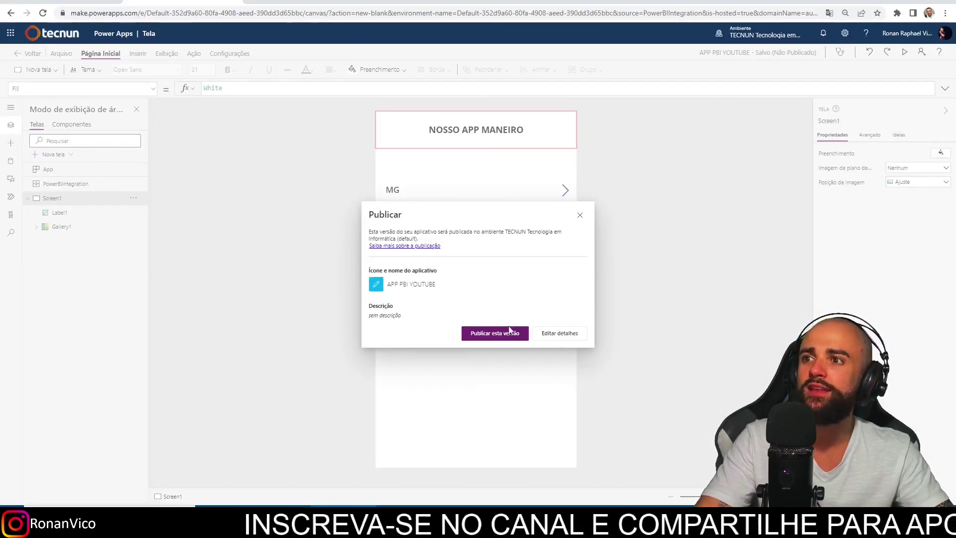
left_click(509, 330)
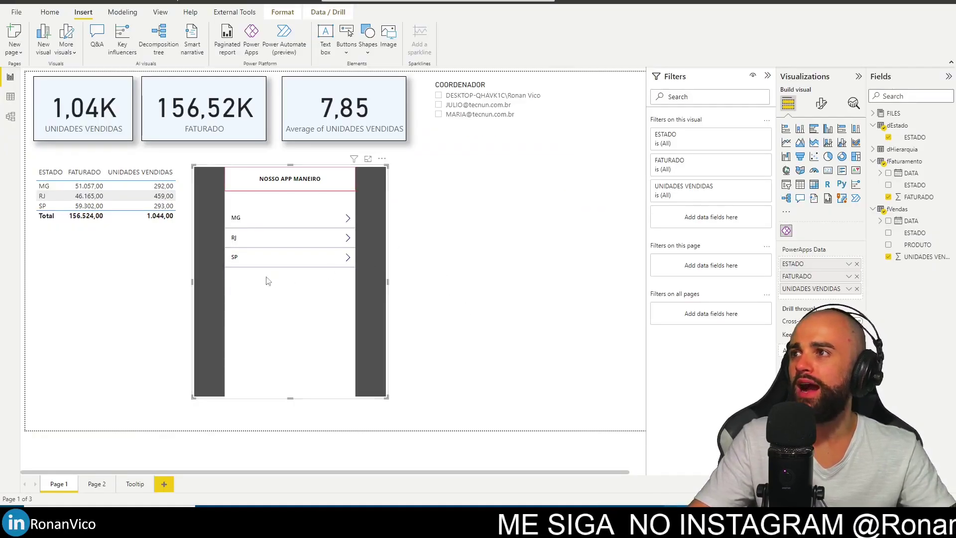
Enlarge the Power Apps visual, then publish PBI.pbix to My workspace, replacing the dataset.
left_click(385, 335)
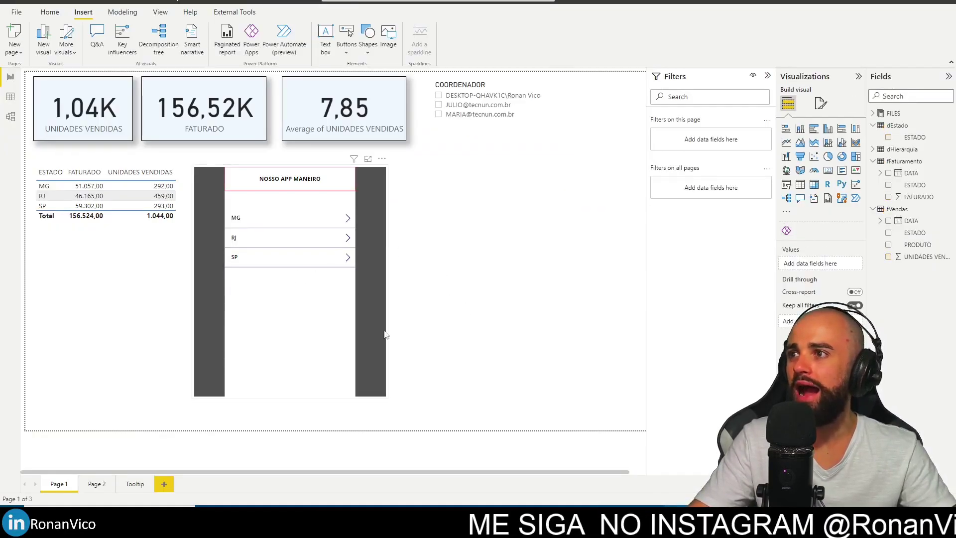
left_click_drag(381, 400, 416, 419)
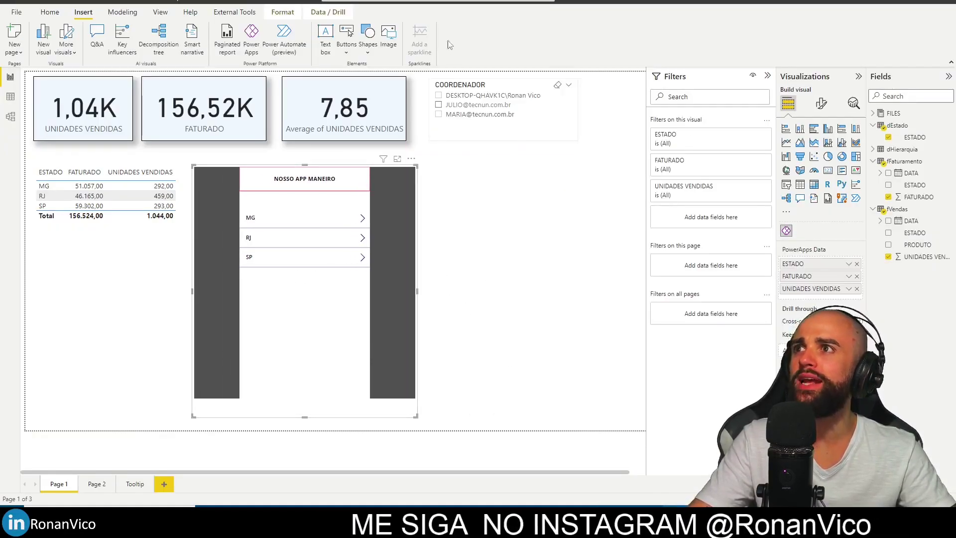
left_click(49, 14)
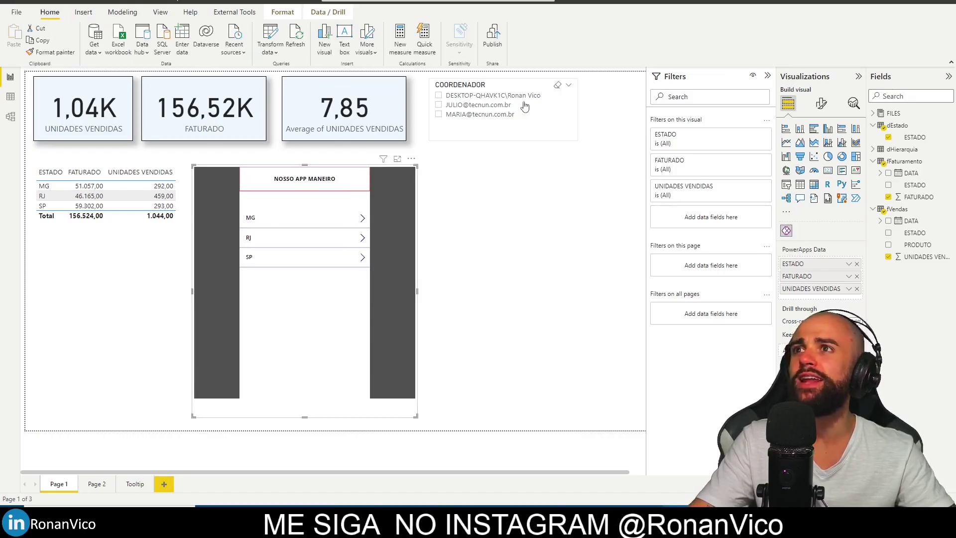
left_click(492, 58)
left_click(532, 267)
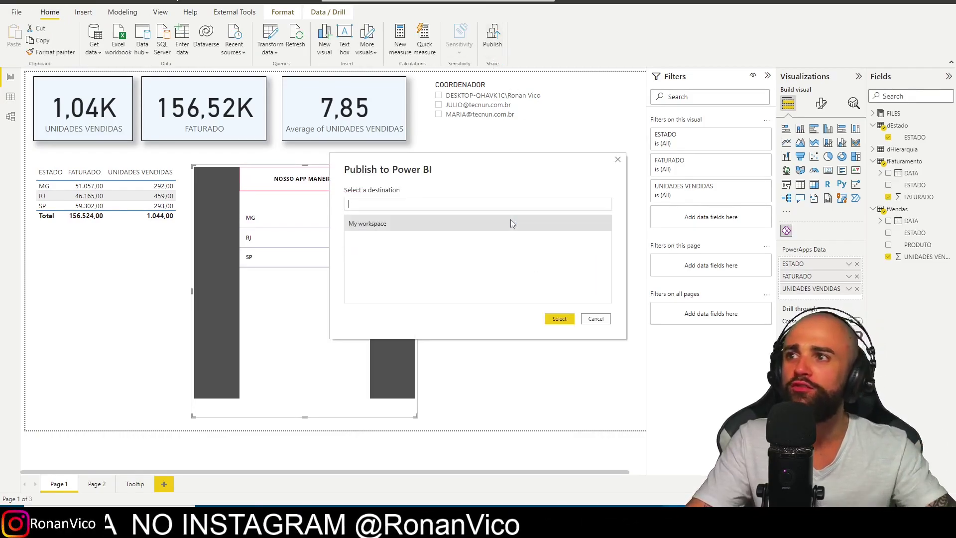
left_click(559, 318)
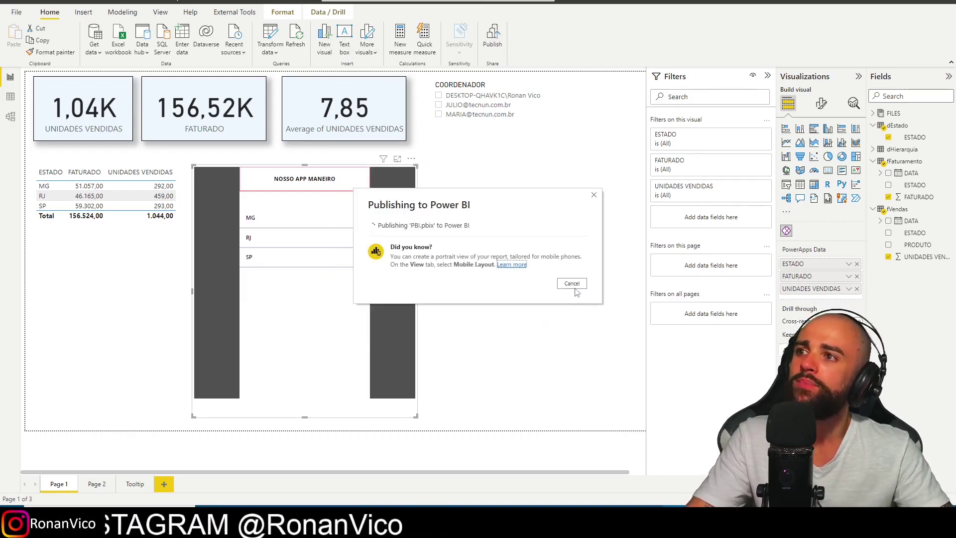
left_click(524, 308)
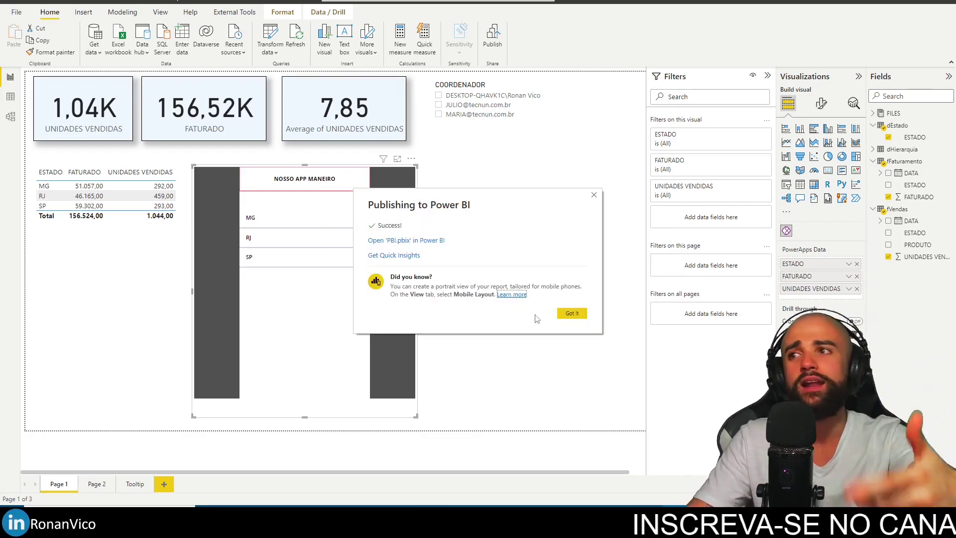
Close the success message and filter the published report to RJ via the table.
left_click(593, 195)
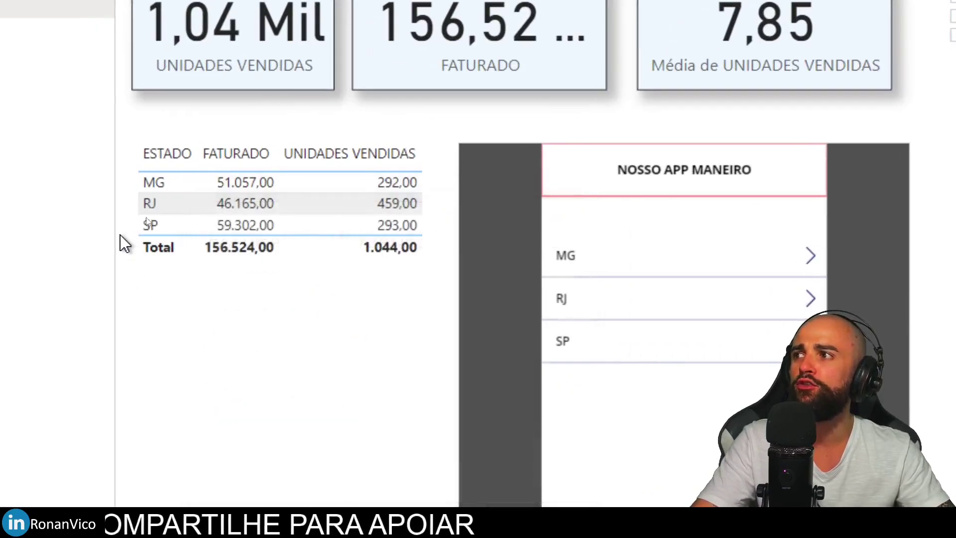
left_click(152, 204)
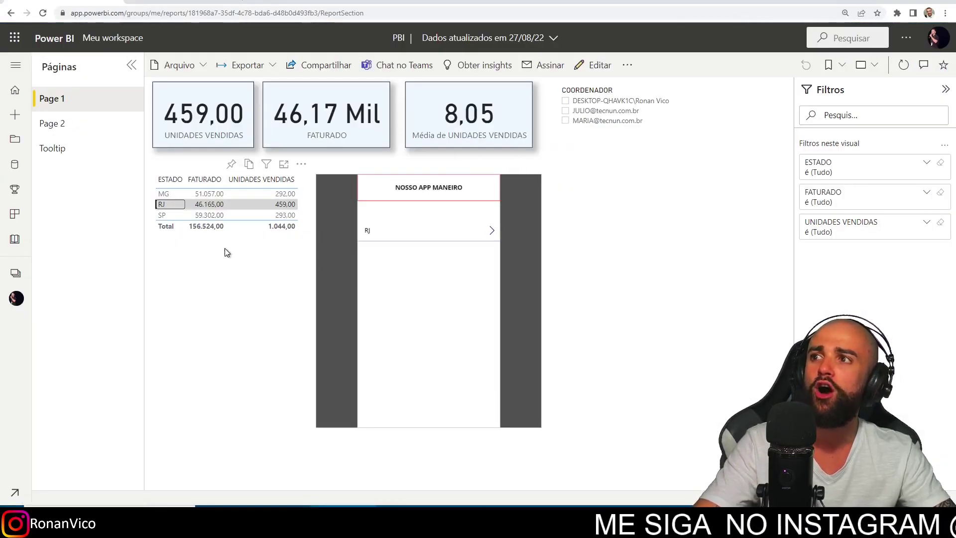
Reopen NOSSO APP MANEIRO in Power Apps Studio from the Power BI visual, showing the MG, RJ and SP gallery.
key("ctrl+1")
mouse_move(219, 218)
left_mouse_down()
mouse_move(227, 305)
mouse_move(332, 312)
left_mouse_up()
left_click_drag(439, 376, 460, 318)
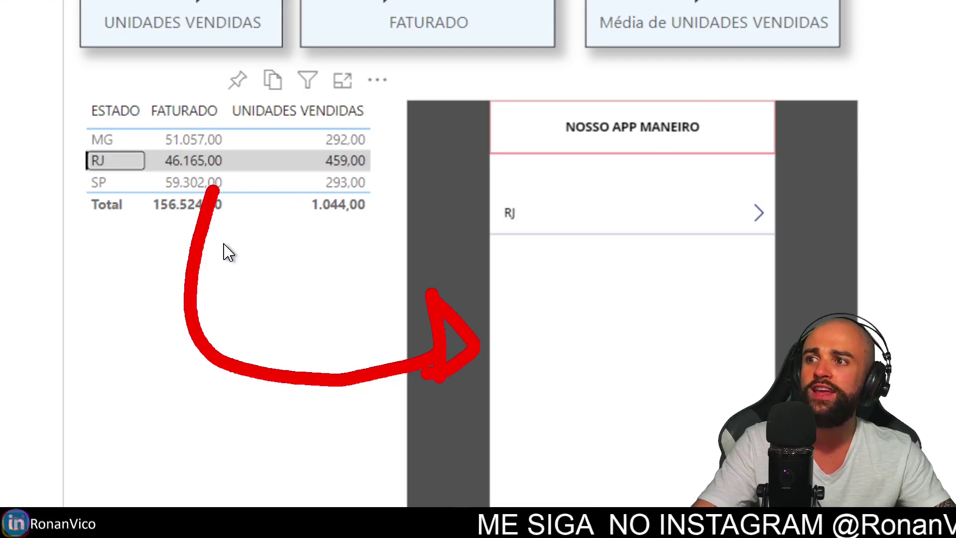
key("Escape")
key("Escape")
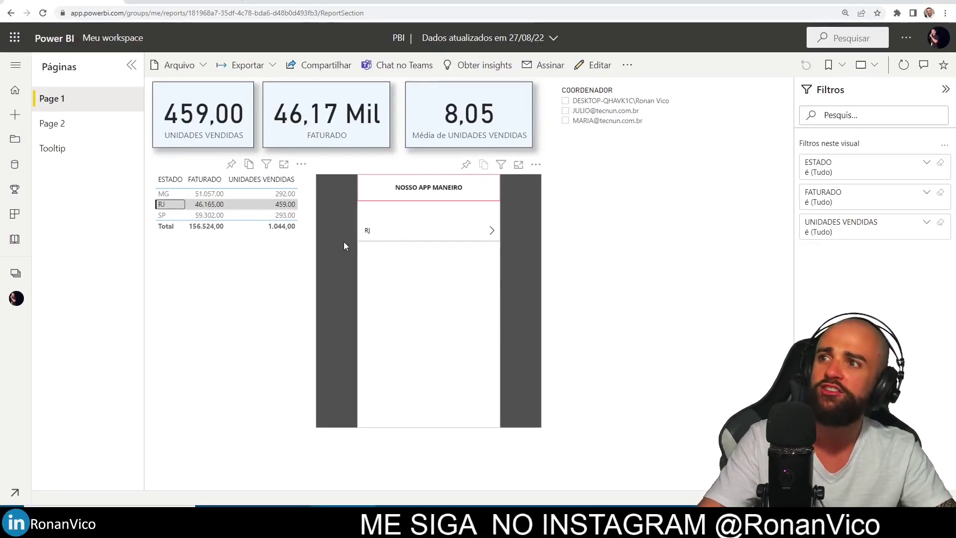
key("ctrl+1")
key("Escape")
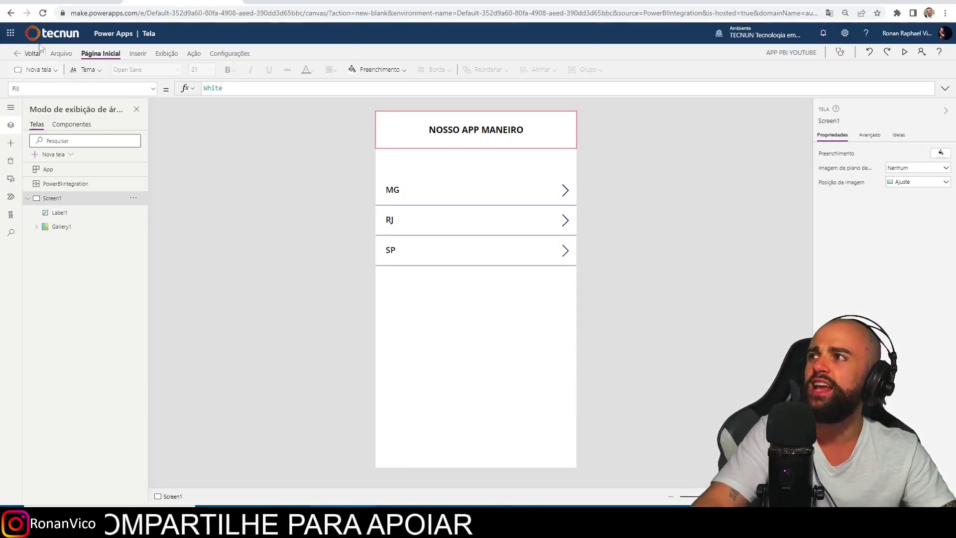
Check under Arquivo that the app's changes are saved, then go to the Compartilhar page.
left_click(61, 53)
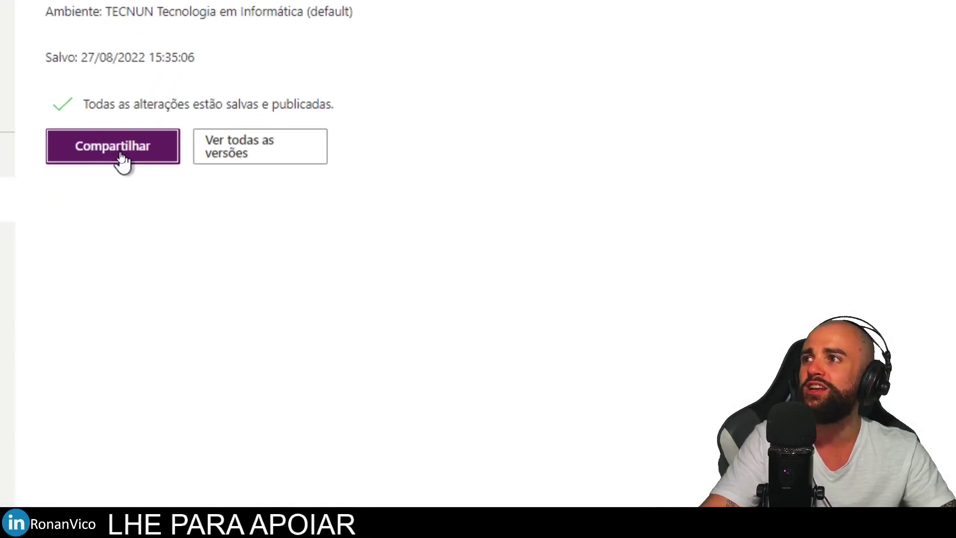
left_click(121, 158)
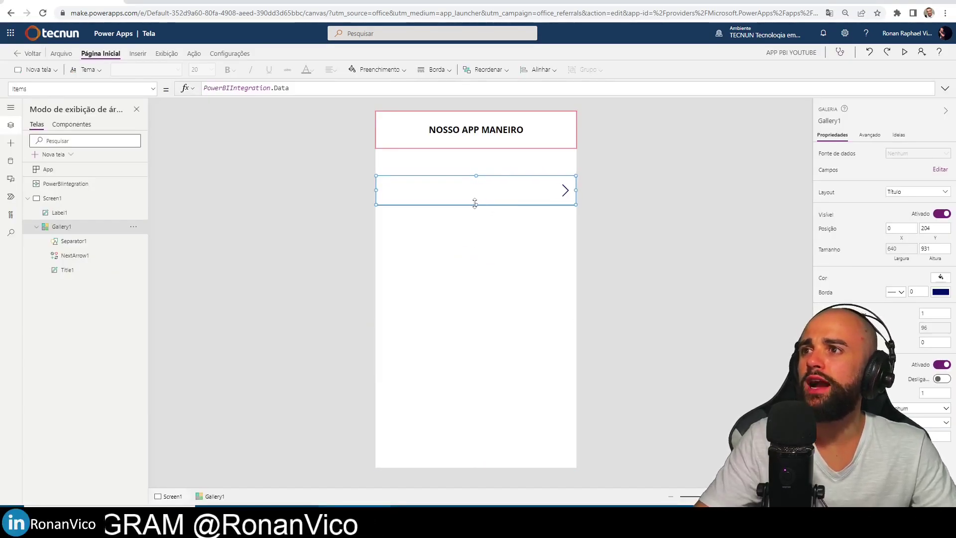
Make the gallery row taller and bind a copied row label to ThisItem.FATURADO.
left_click_drag(474, 203, 475, 235)
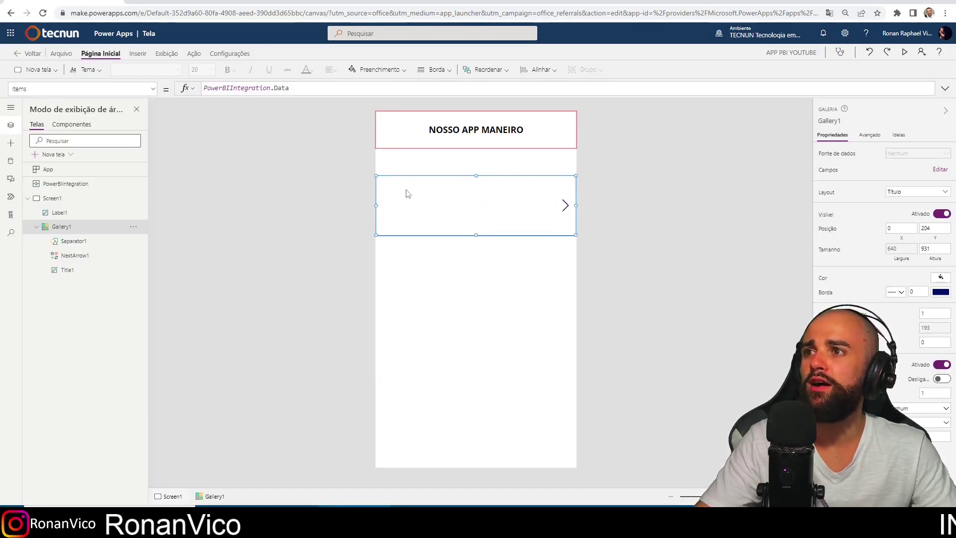
left_click(447, 205)
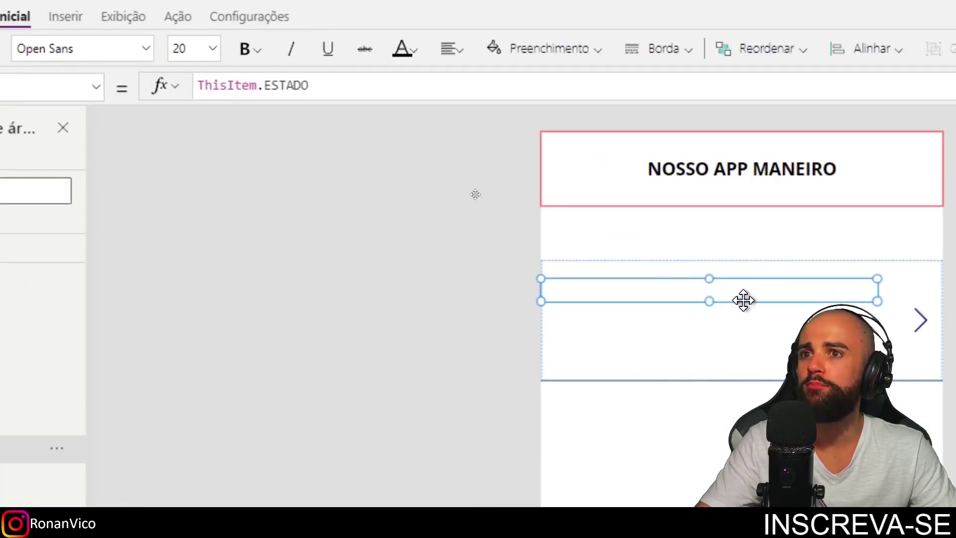
left_click_drag(743, 300, 747, 283)
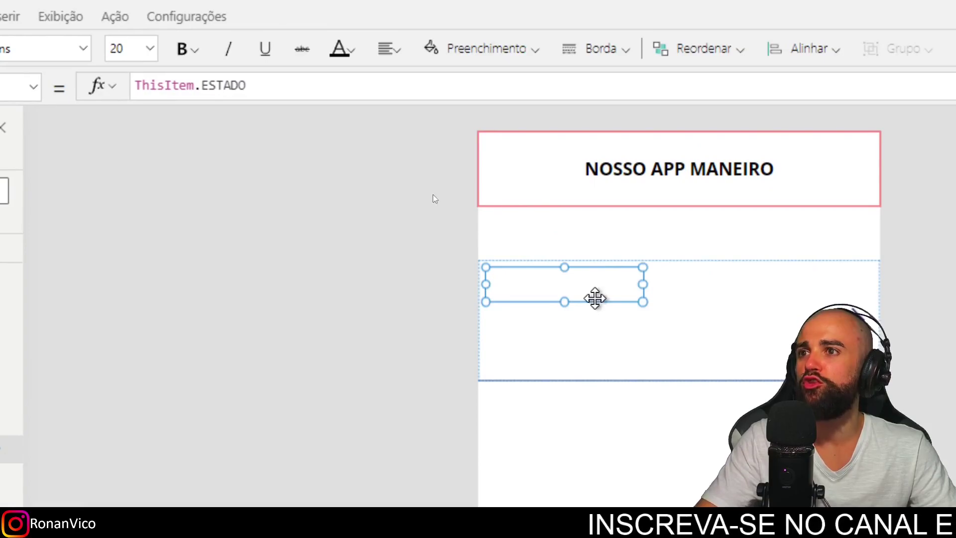
left_click_drag(565, 309, 548, 330)
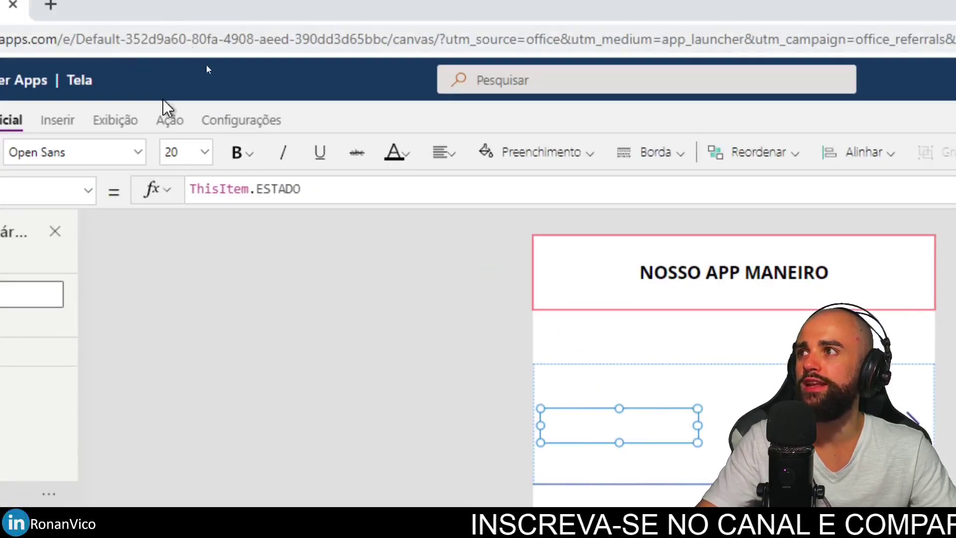
key("BackSpace")
type("FATUR")
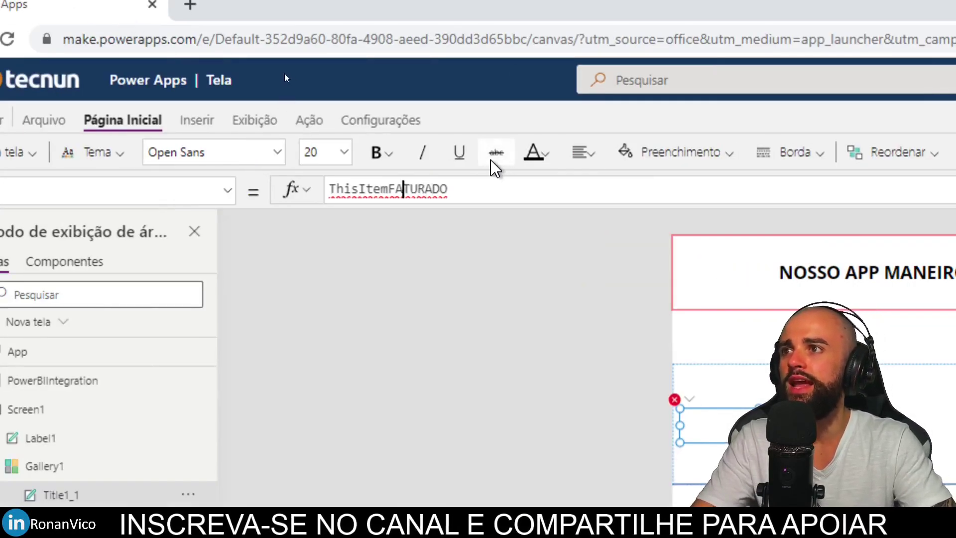
key("Left")
key("Left")
type(".")
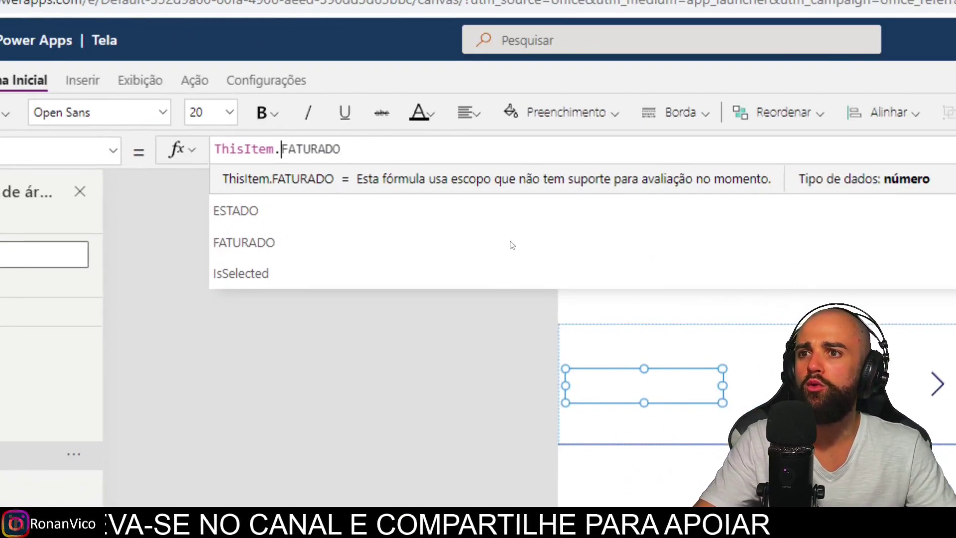
left_click(467, 280)
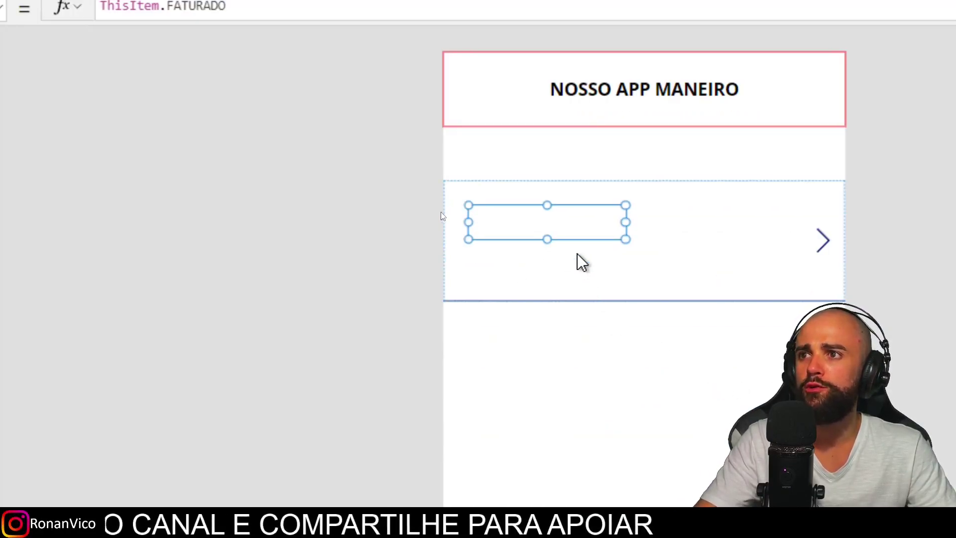
Extend the row further, add a ThisItem.'UNIDADES VENDIDAS' label and position both value labels.
left_click_drag(582, 262, 521, 298)
left_click(622, 289)
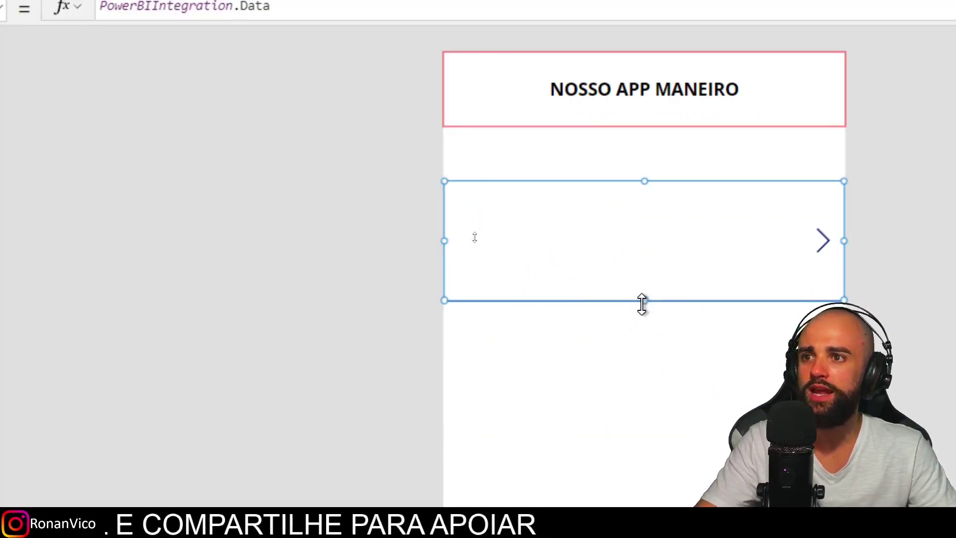
left_click_drag(642, 304, 643, 323)
left_click(499, 286)
left_click_drag(499, 286, 511, 307)
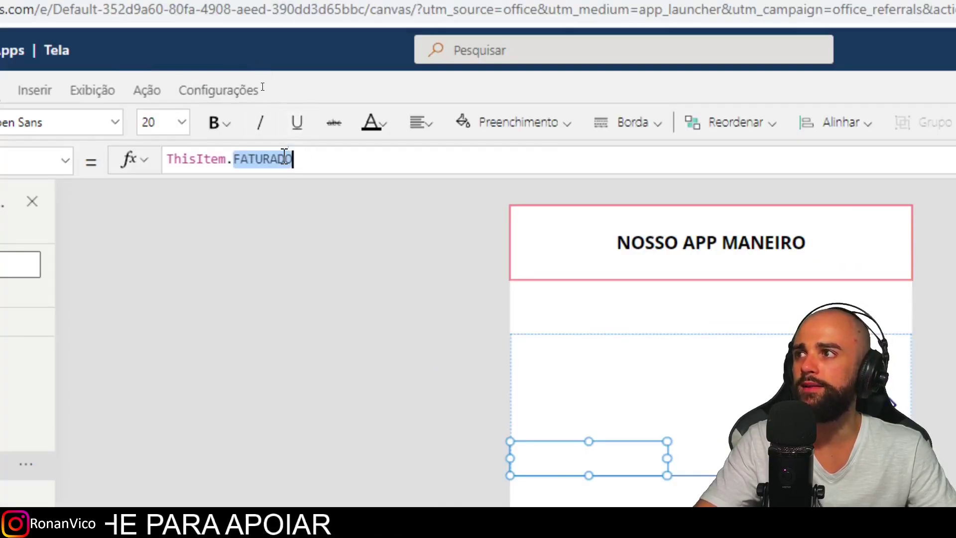
type("VE")
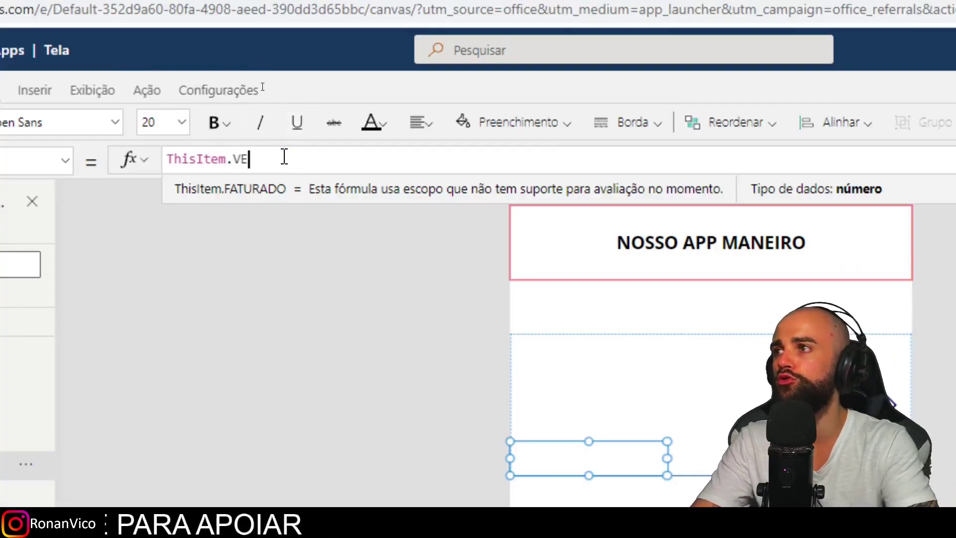
key("Tab")
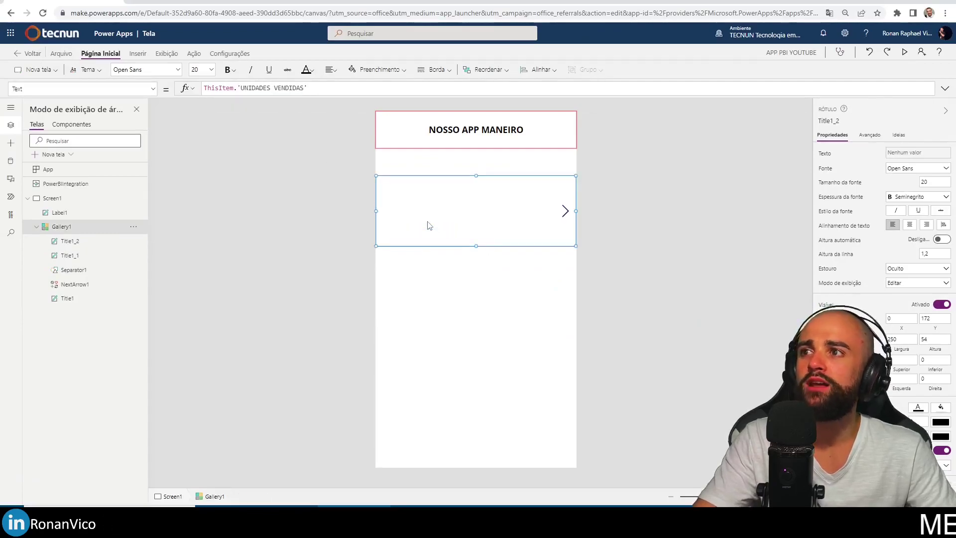
left_click(434, 208)
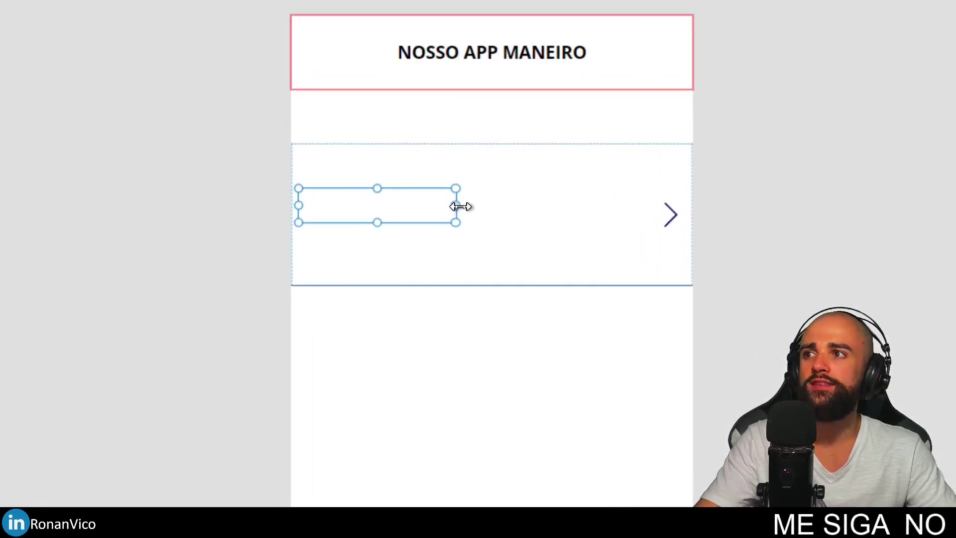
left_click_drag(403, 221, 409, 236)
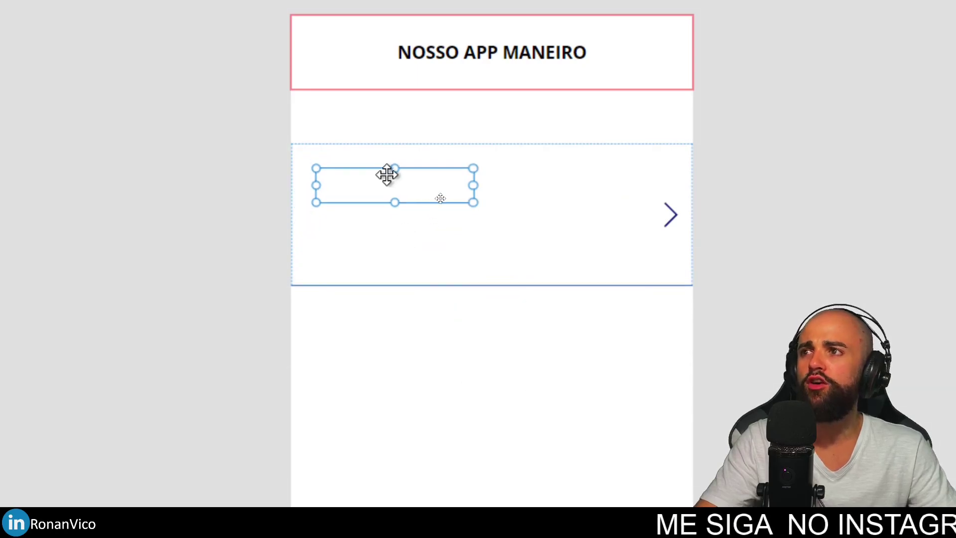
mouse_move(386, 174)
left_mouse_down()
mouse_move(548, 205)
mouse_move(530, 200)
left_mouse_up()
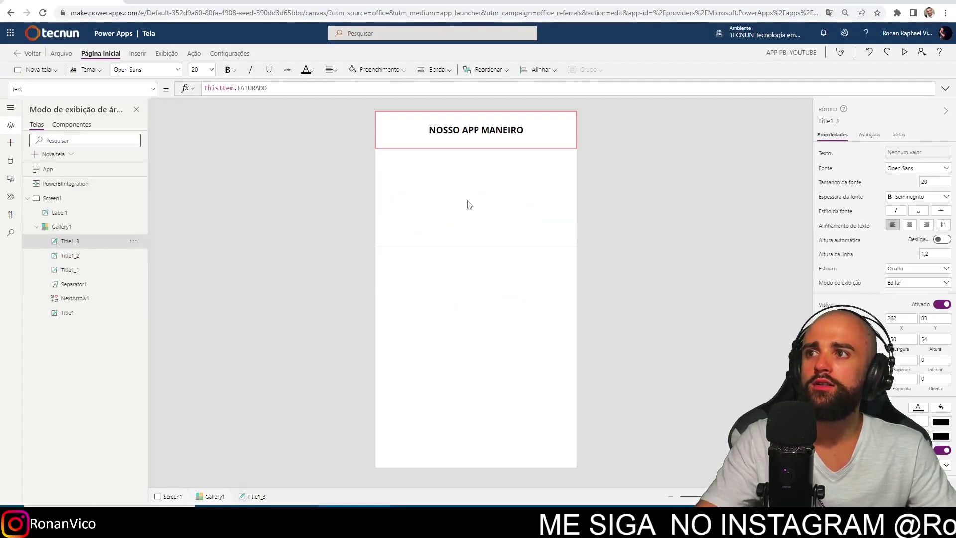
Move the gallery's top edge lower to free space above it.
left_click(252, 89)
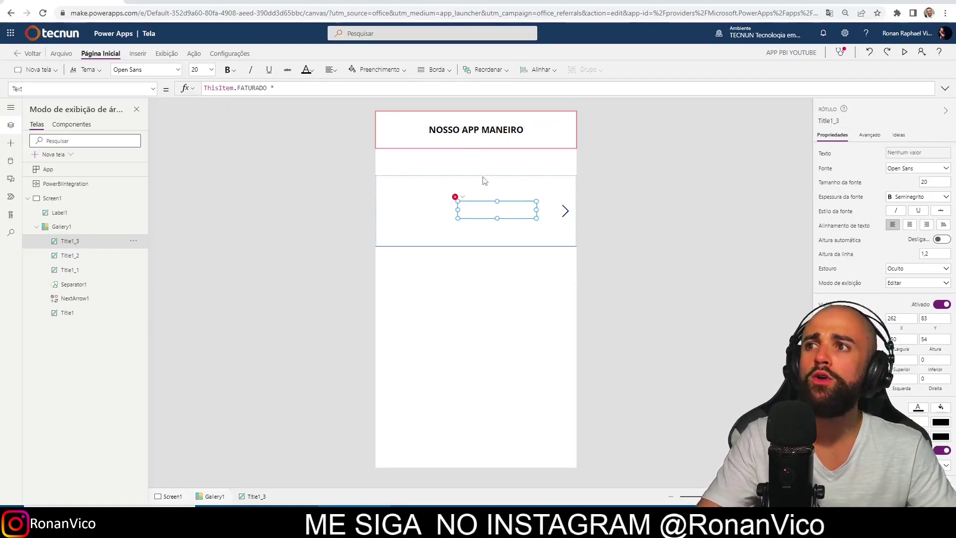
left_click(472, 202)
left_click(480, 298)
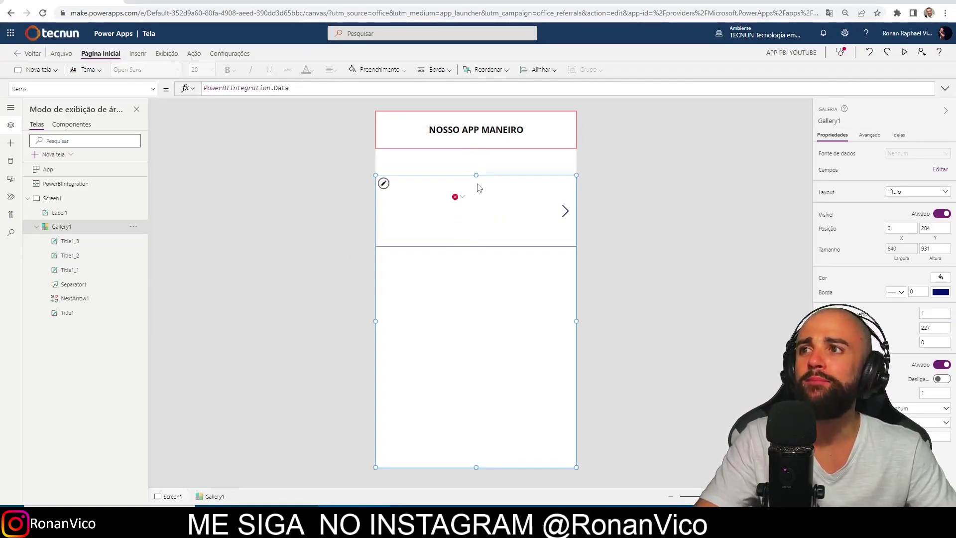
left_click_drag(475, 175, 477, 208)
Insert a text input with Número format, rename it txtSelic, and shift it slightly down.
left_click(135, 54)
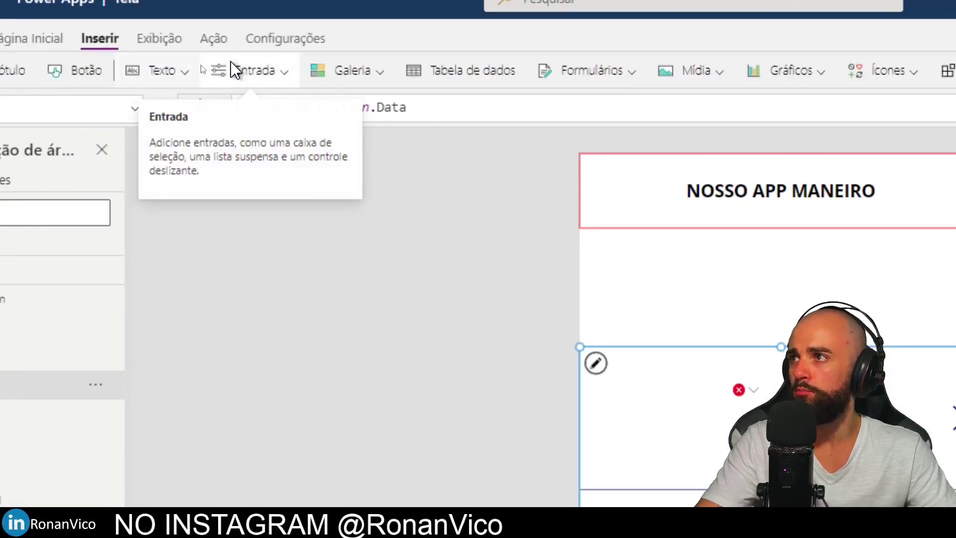
left_click(210, 70)
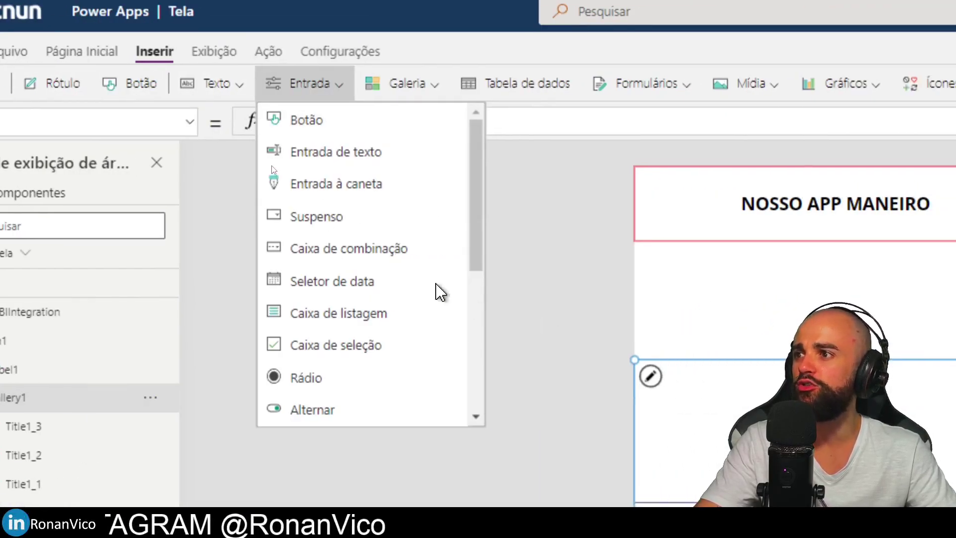
scroll(428, 278, "down", 2)
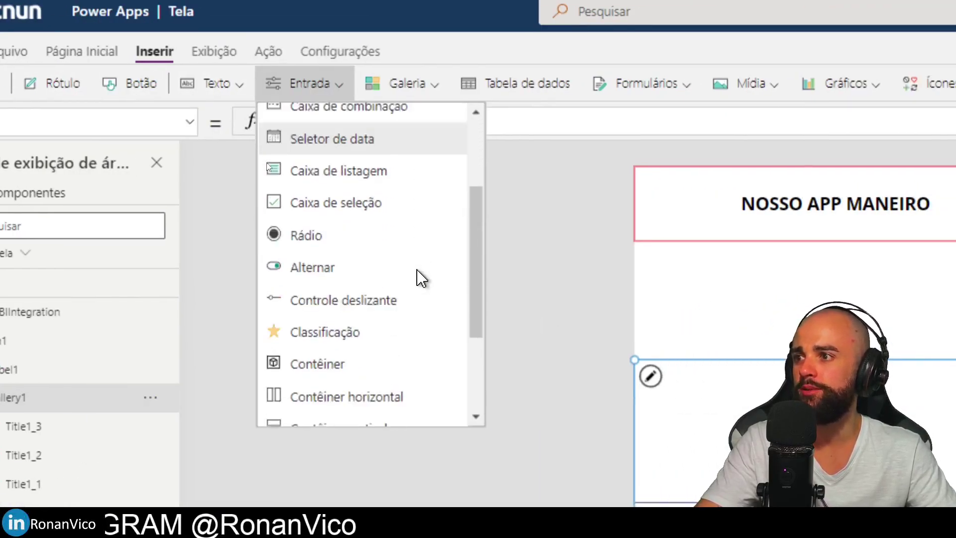
scroll(418, 274, "down", 3)
scroll(405, 201, "up", 5)
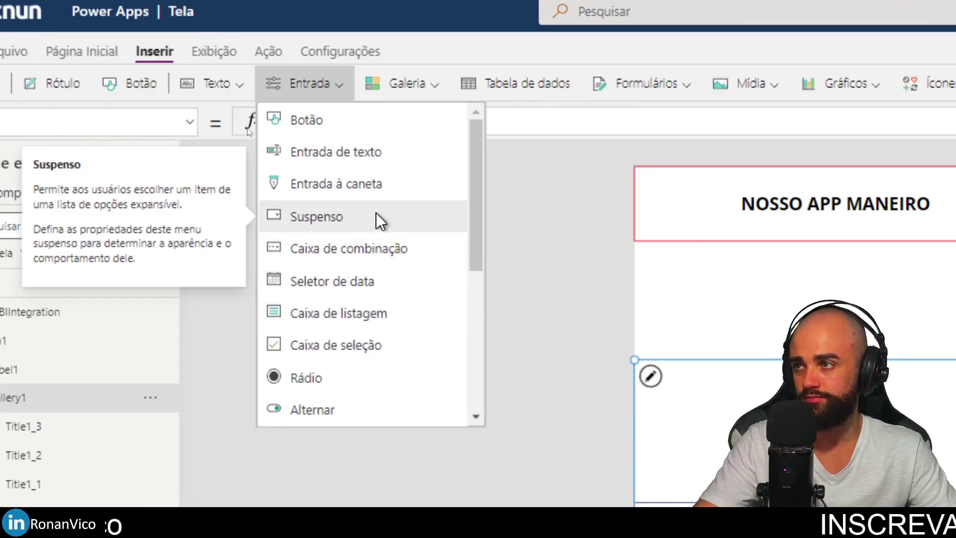
left_click(379, 154)
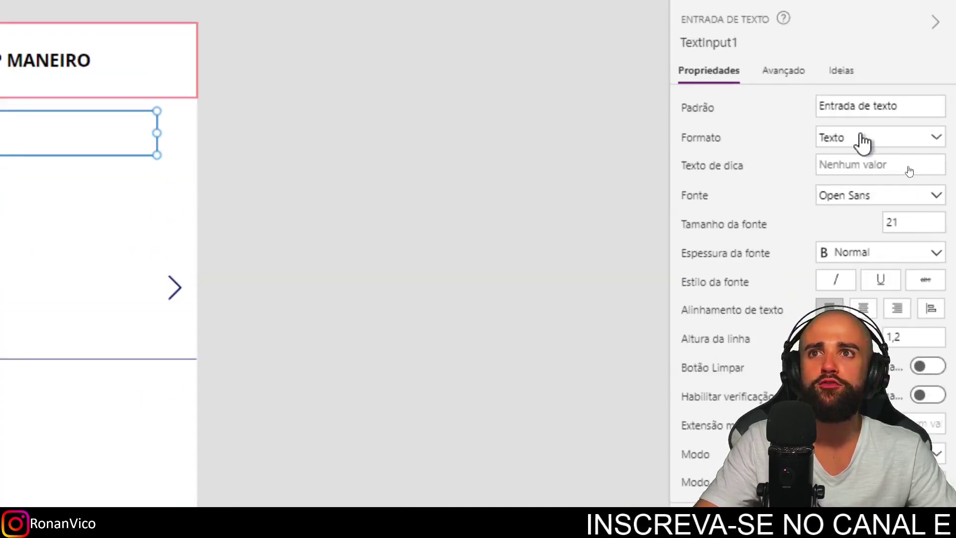
left_click(857, 160)
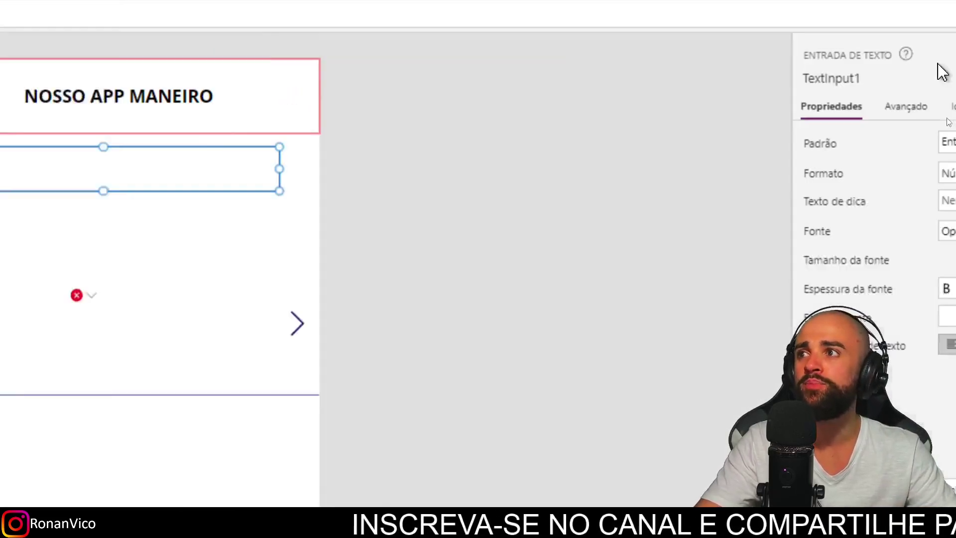
left_click(722, 85)
type("txt")
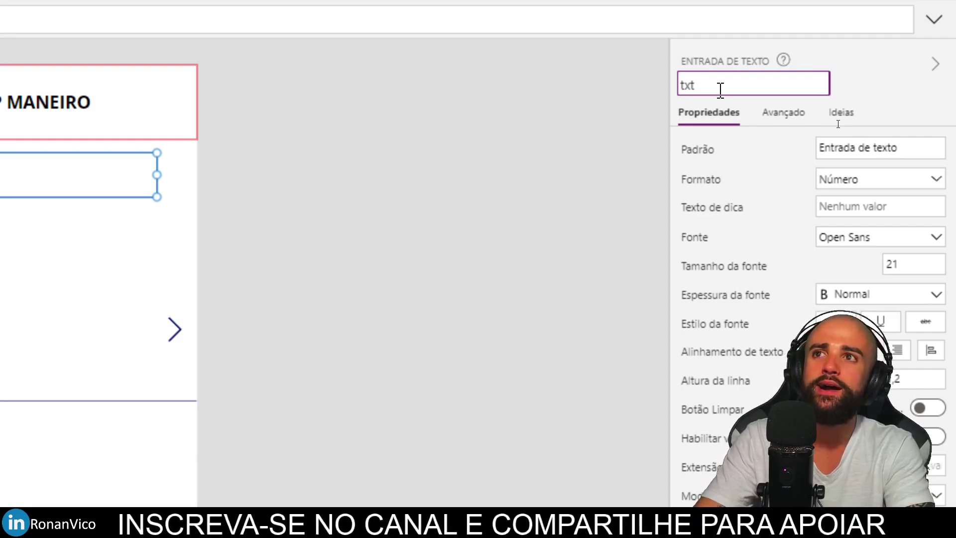
type("Selic")
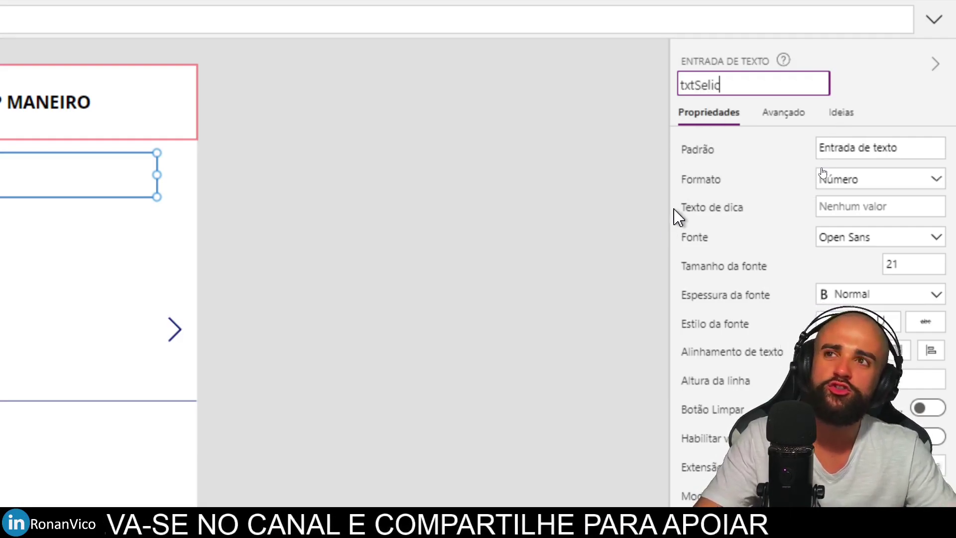
key("Escape")
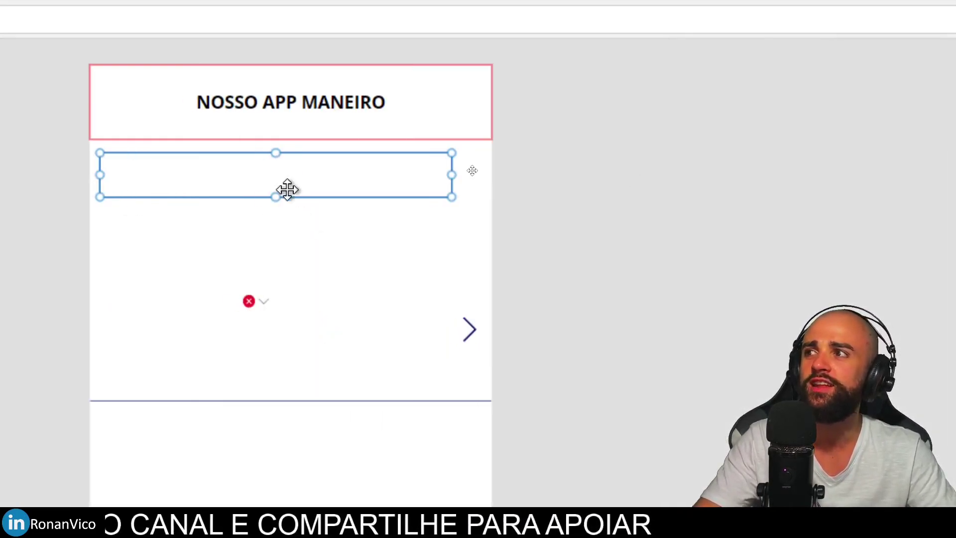
left_click_drag(283, 188, 284, 209)
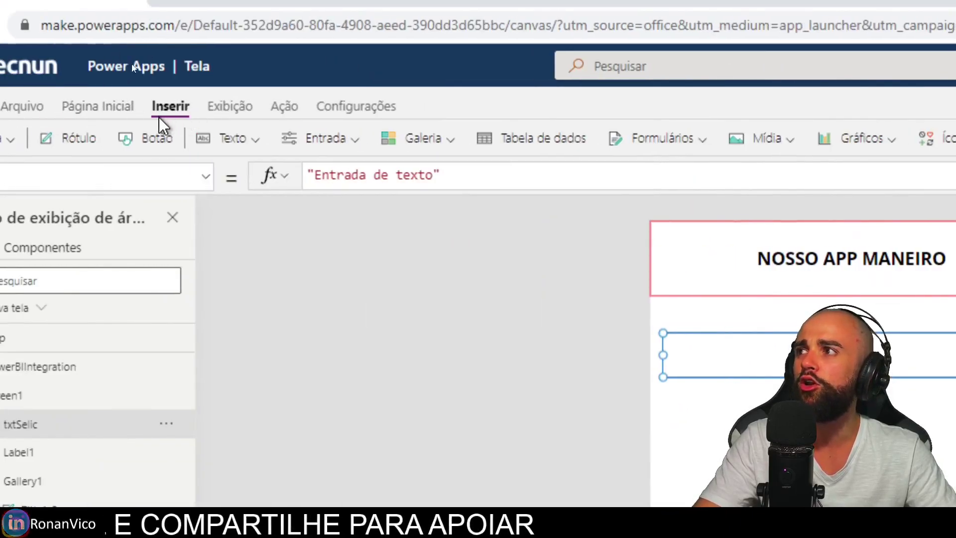
Place a 'Digite o valor da SELIC' label just above the txtSelic input box.
left_click(123, 145)
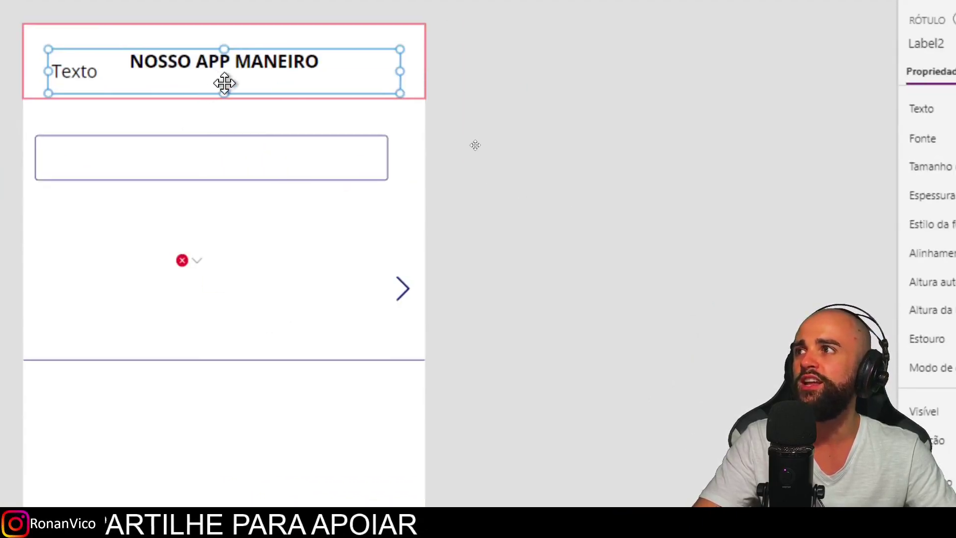
left_click_drag(225, 83, 212, 132)
type("Digite o valor da SELIC")
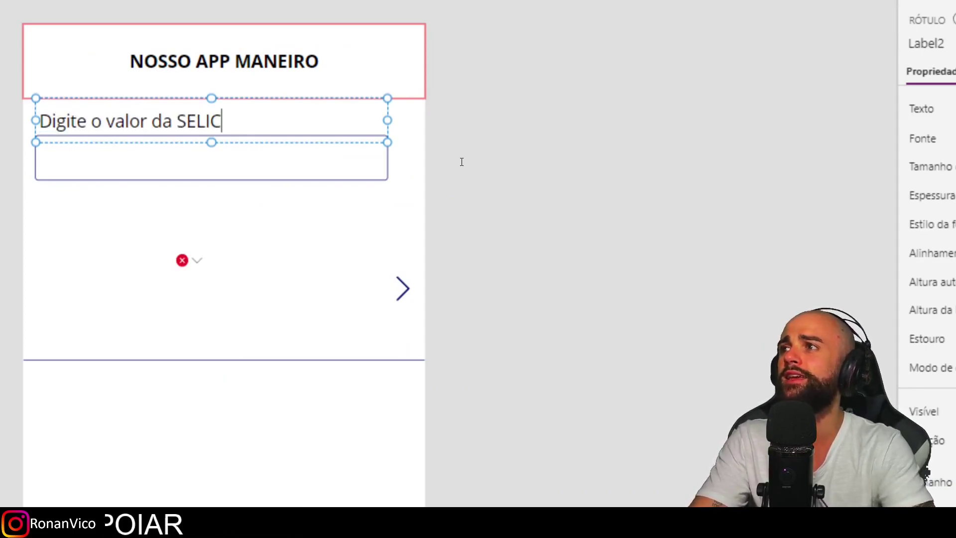
left_click(234, 169)
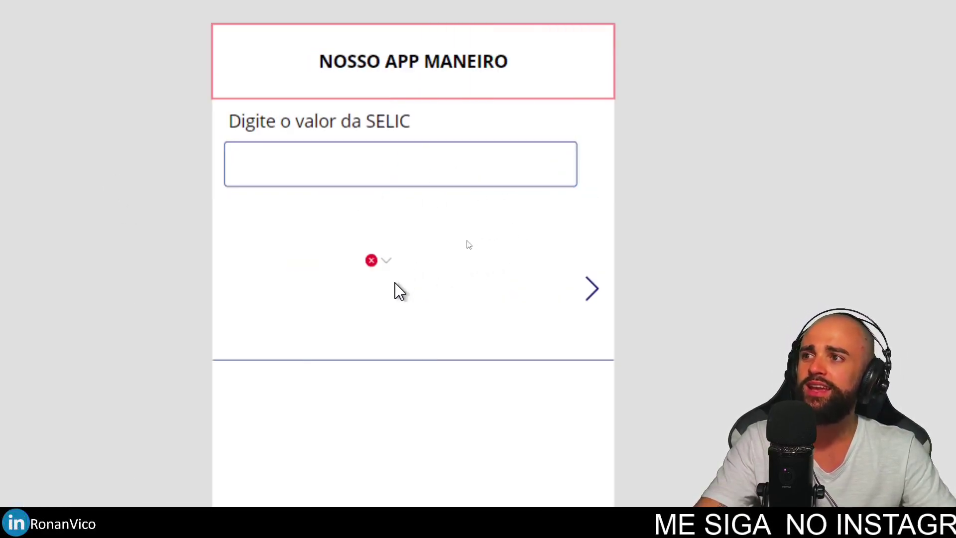
left_click(398, 291)
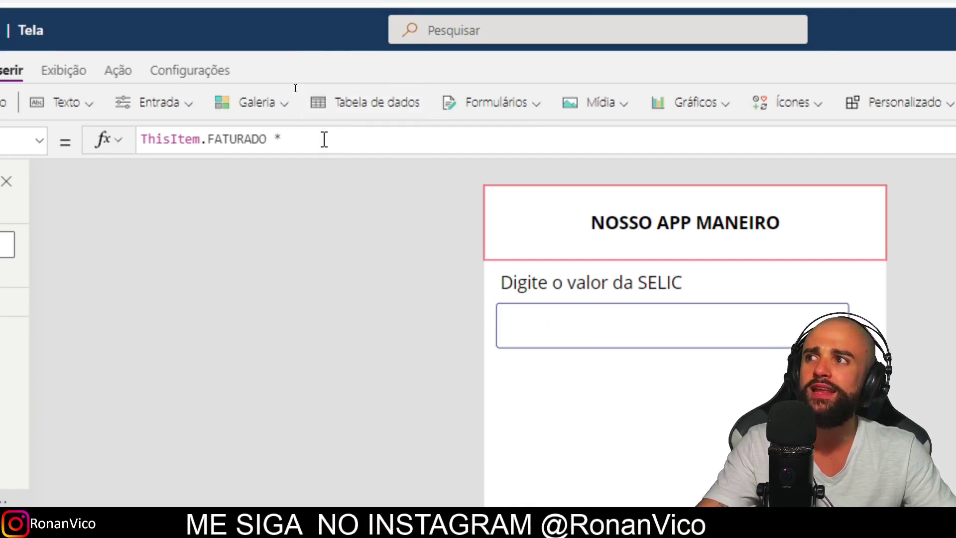
Set the gallery value label's formula to ThisItem.FATURADO * Value(txtSelic.Text).
type("txtSelic.")
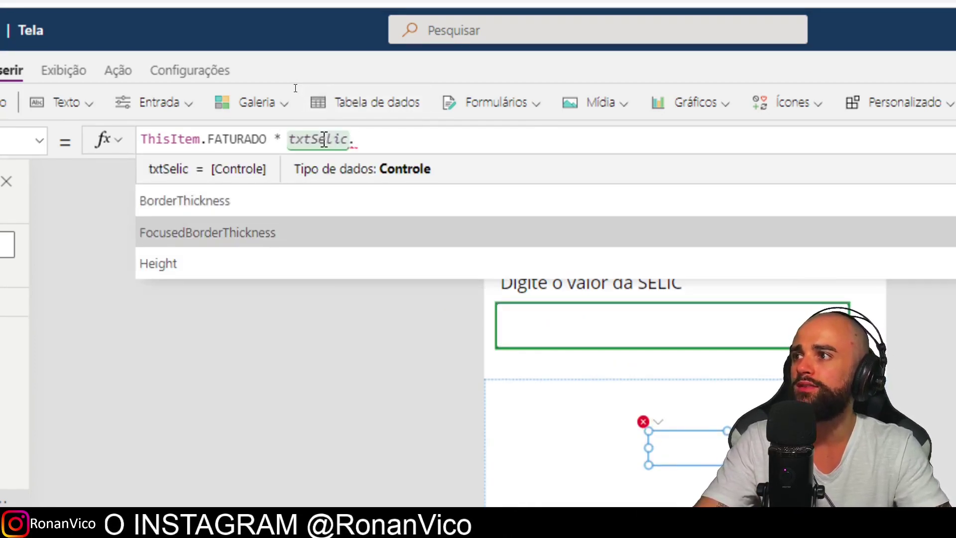
type("Te")
key("Tab")
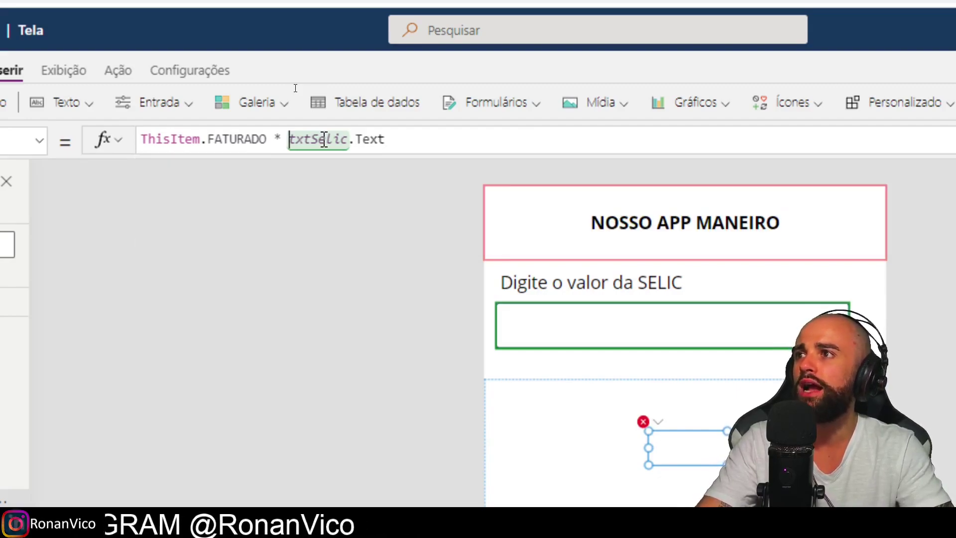
key("Tab")
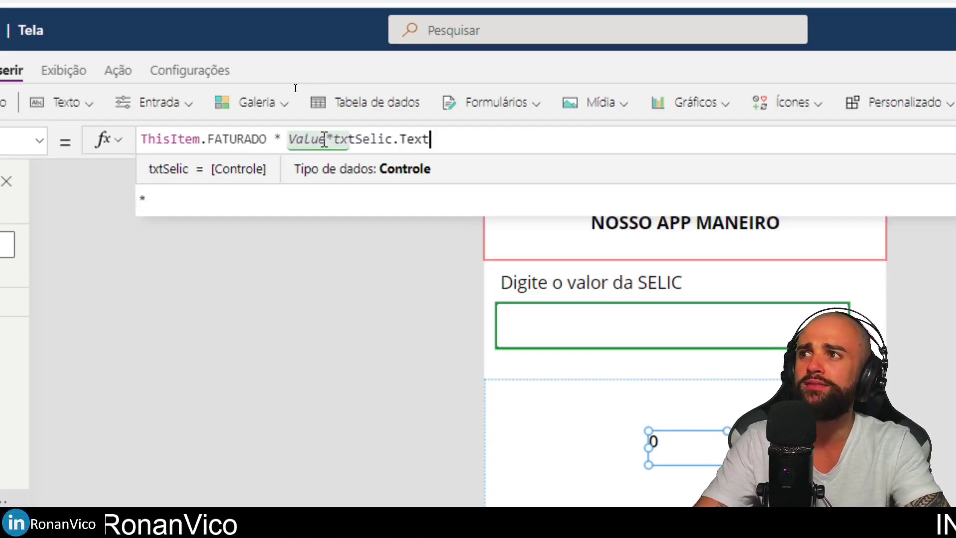
key("Right")
key("Right")
key("Right")
key("Left")
key("Left")
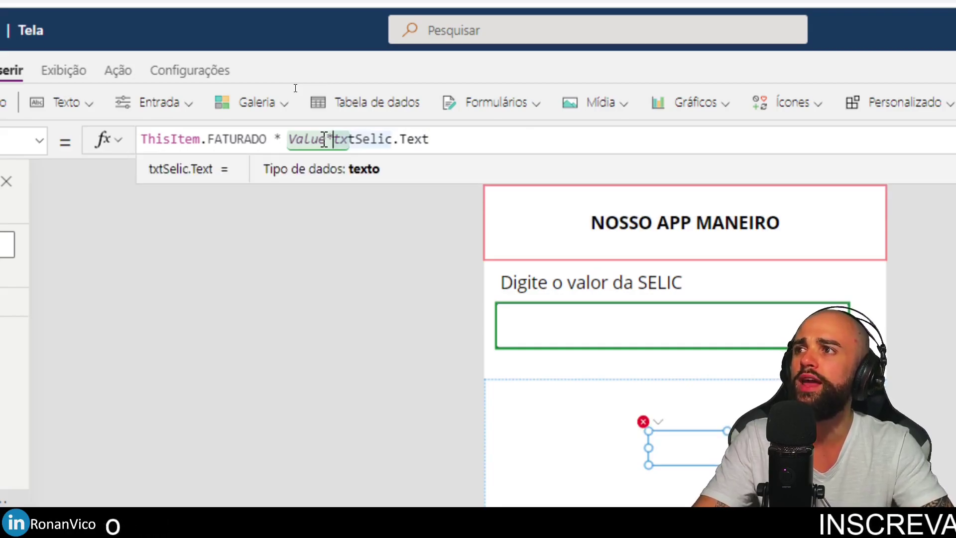
type("(")
key("End")
type(")")
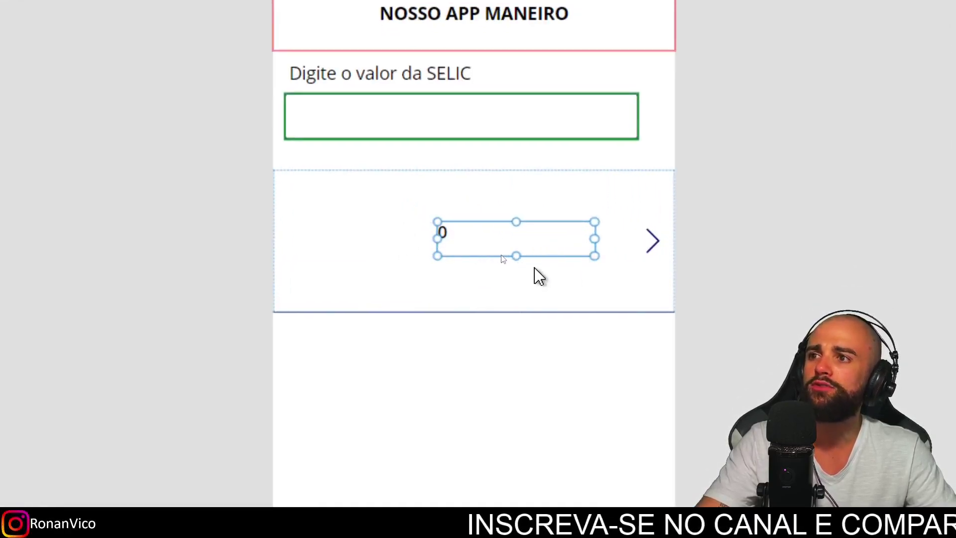
Save the app via Arquivo > Salvar.
left_click(507, 243)
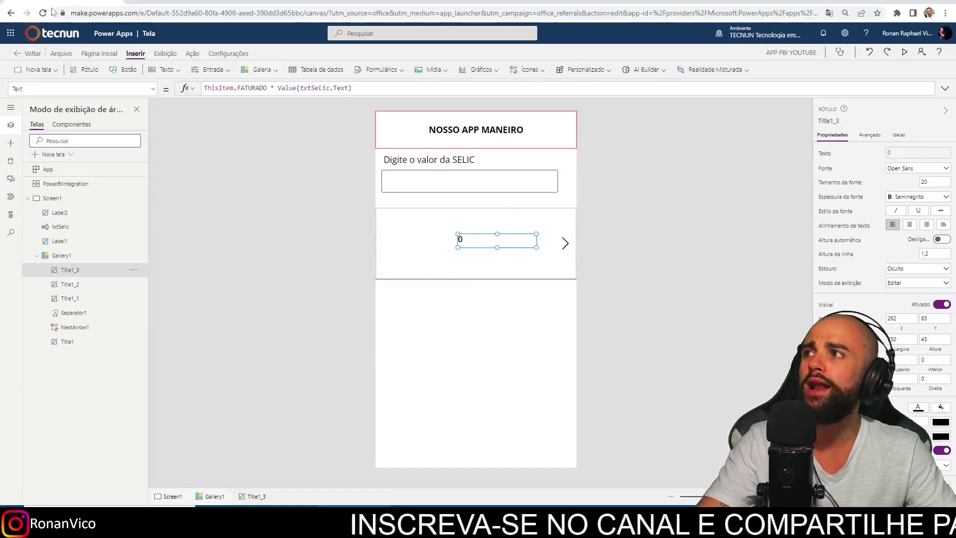
left_click(60, 53)
left_click(114, 172)
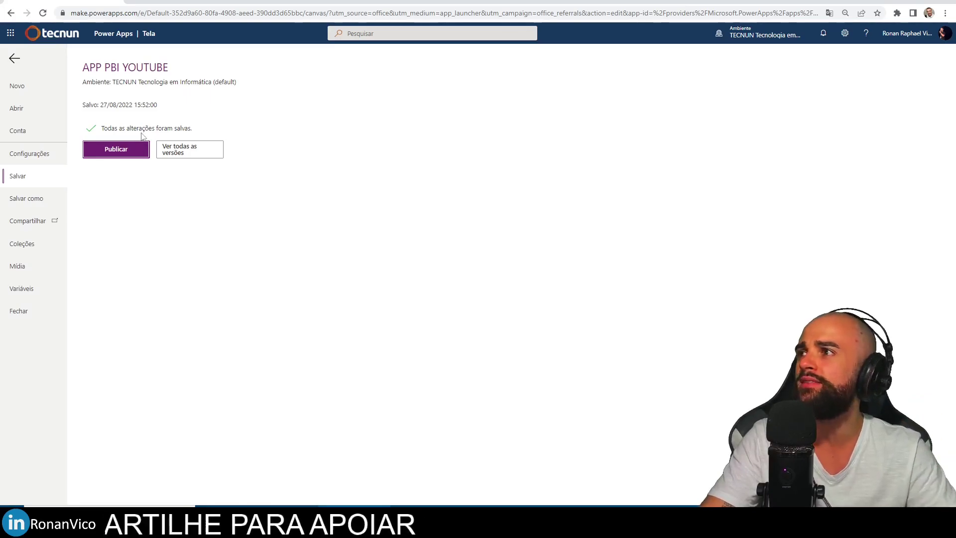
Publish this version of the app and switch back to the Power BI report tab.
left_click(143, 150)
left_click(518, 332)
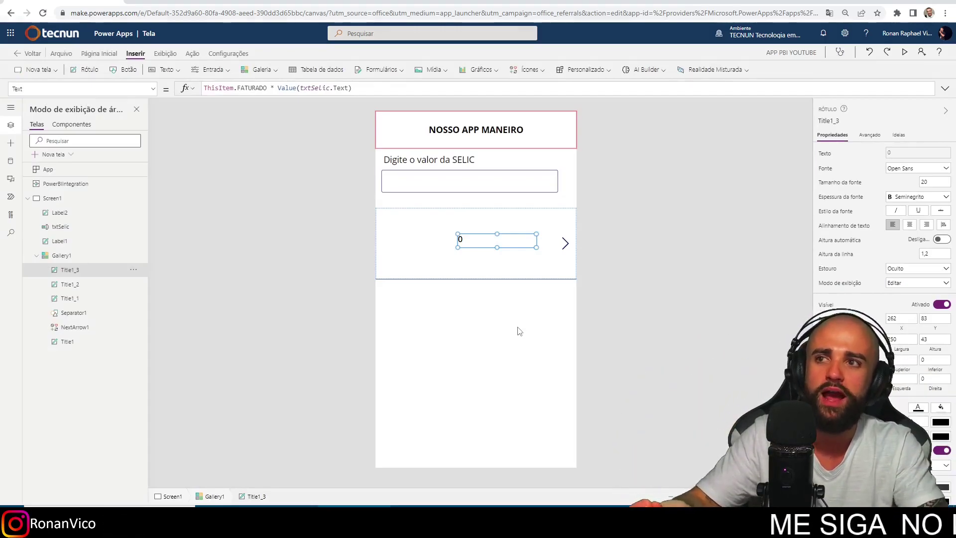
left_click(689, 322)
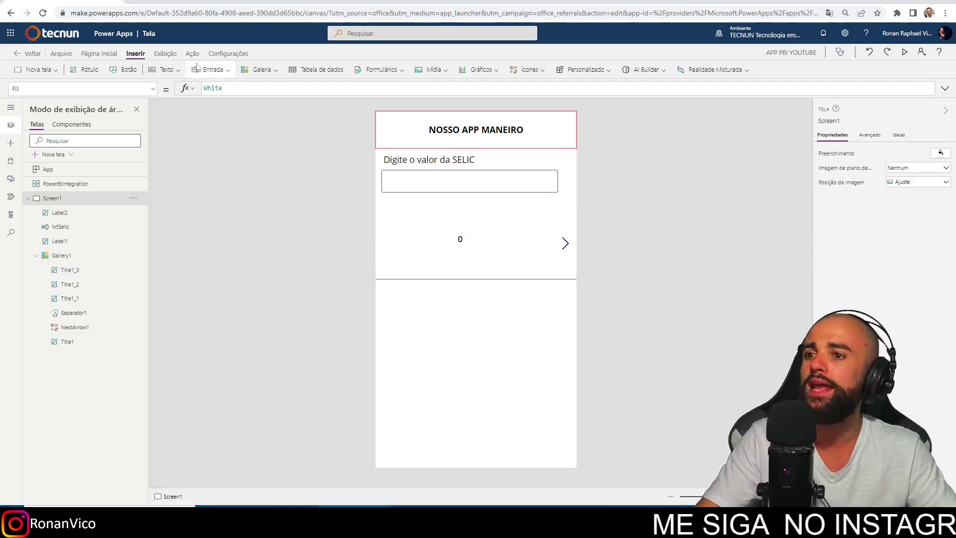
left_click(161, 1)
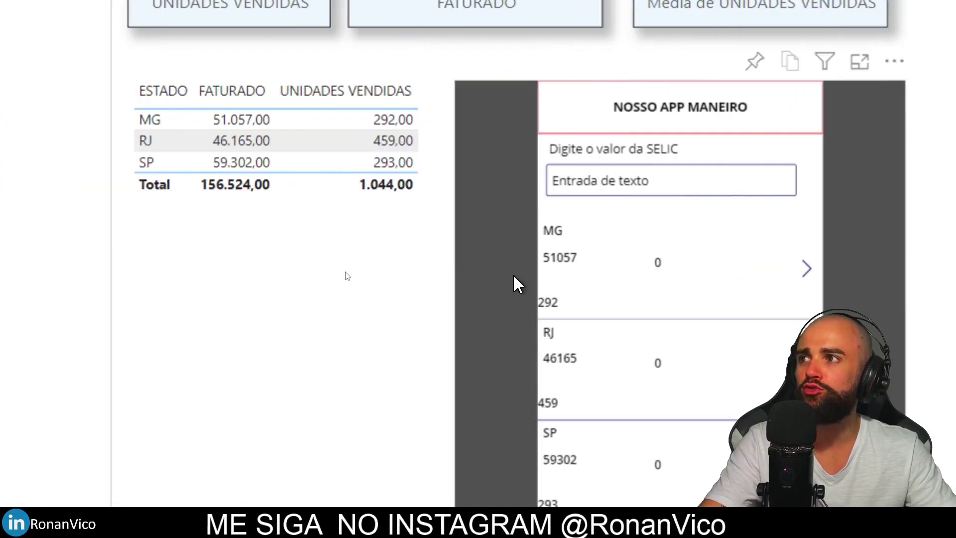
Enter 0,02 as SELIC in the embedded app, then filter the report to RJ.
left_click(543, 277)
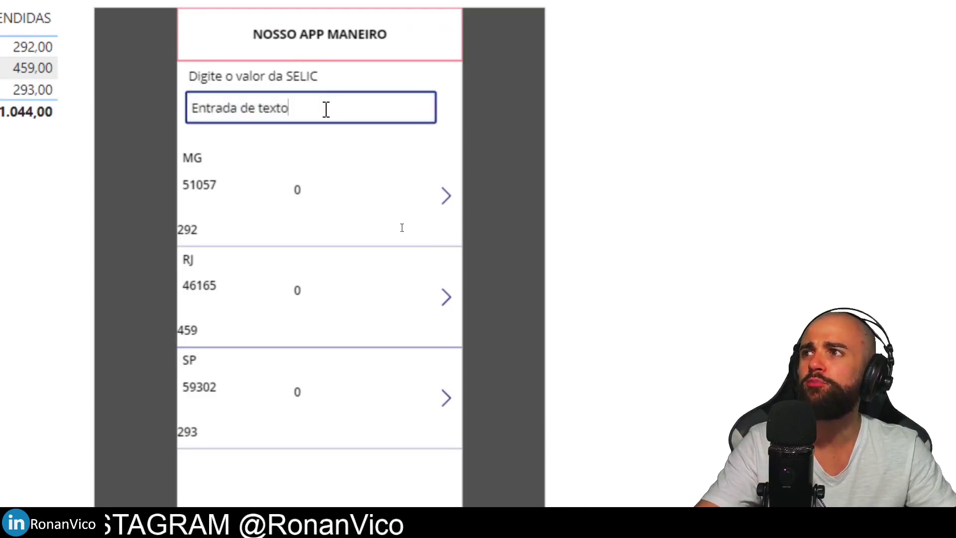
left_click(324, 106)
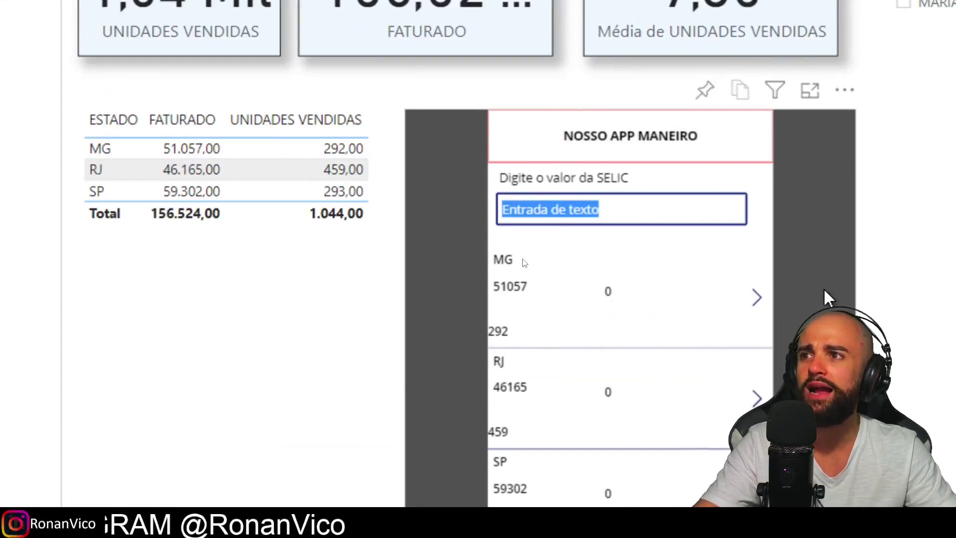
type("2")
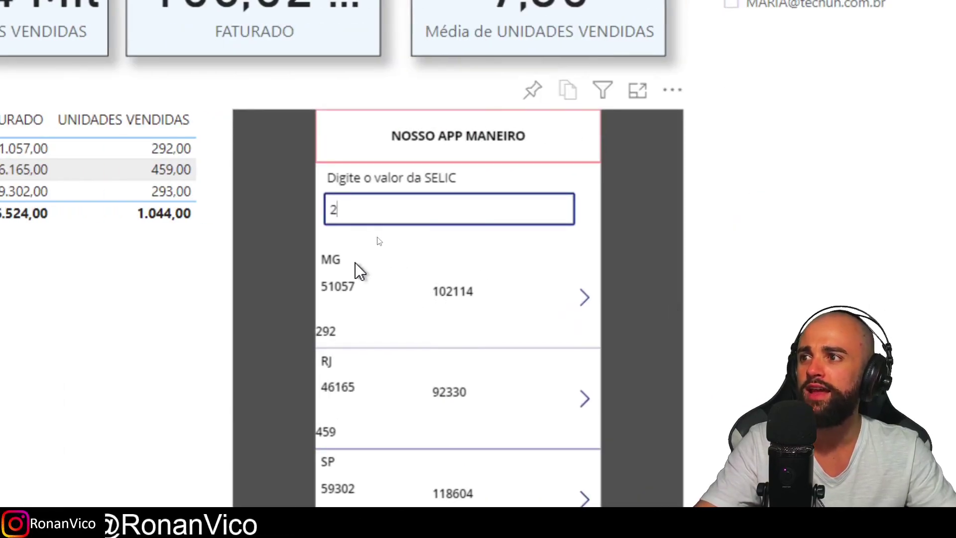
left_click(356, 215)
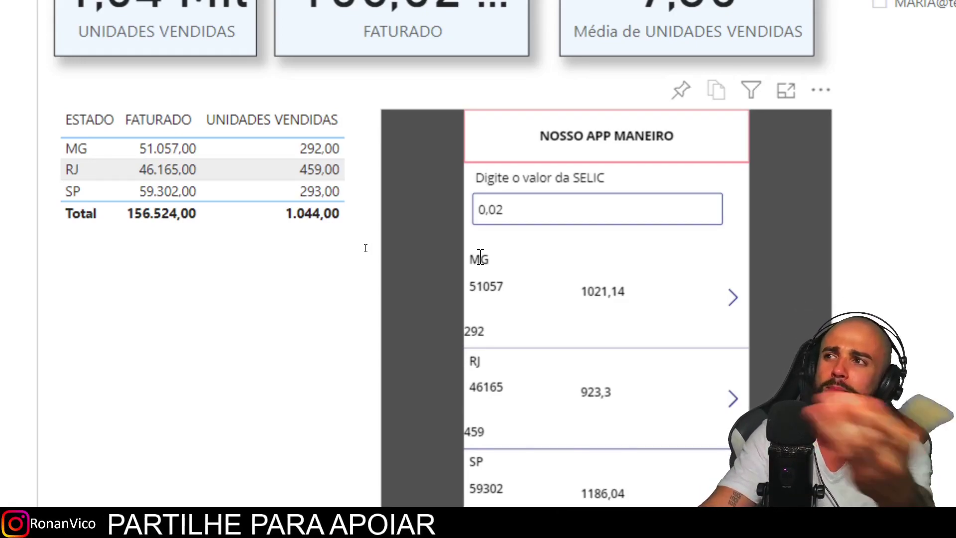
left_click(161, 171)
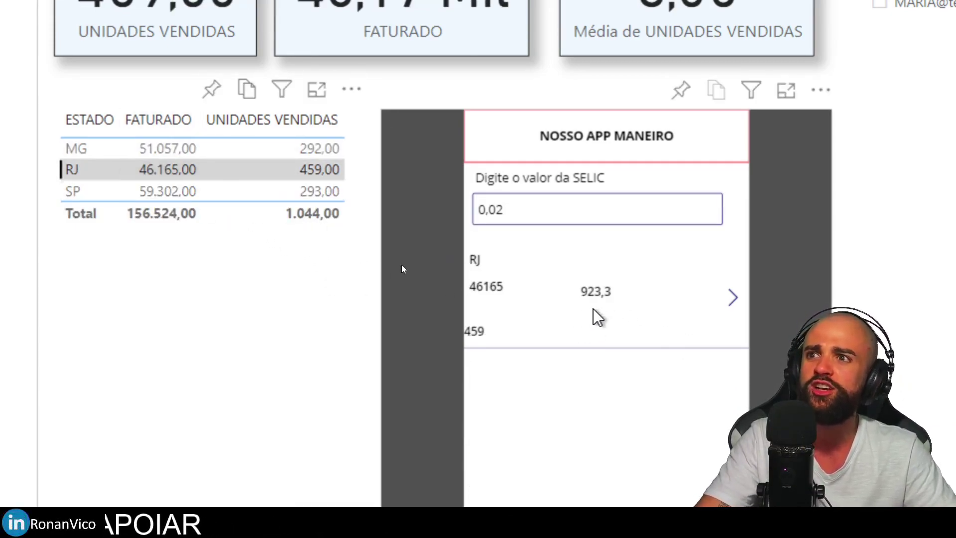
Replace the SELIC value 0,02 with 0,10 so RJ recalculates to 4616,5.
left_click(549, 219)
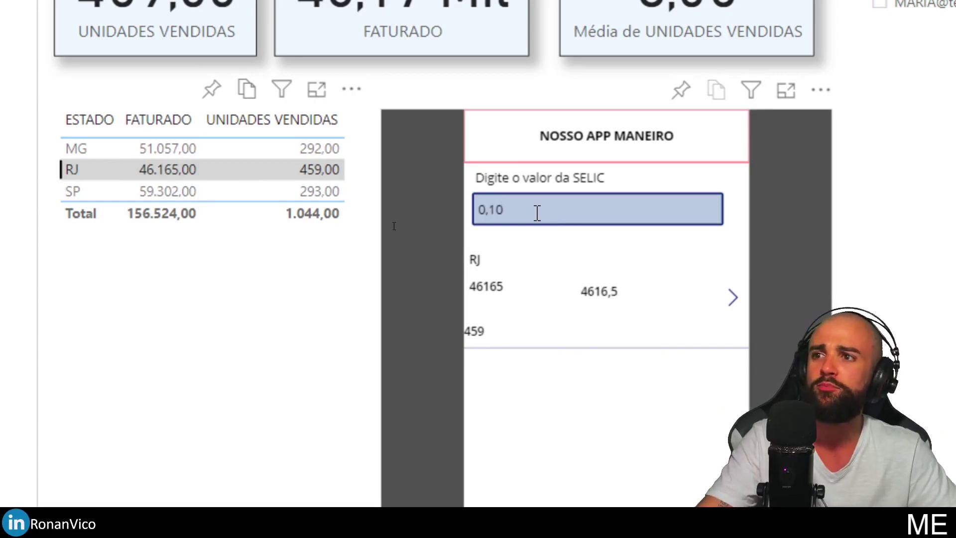